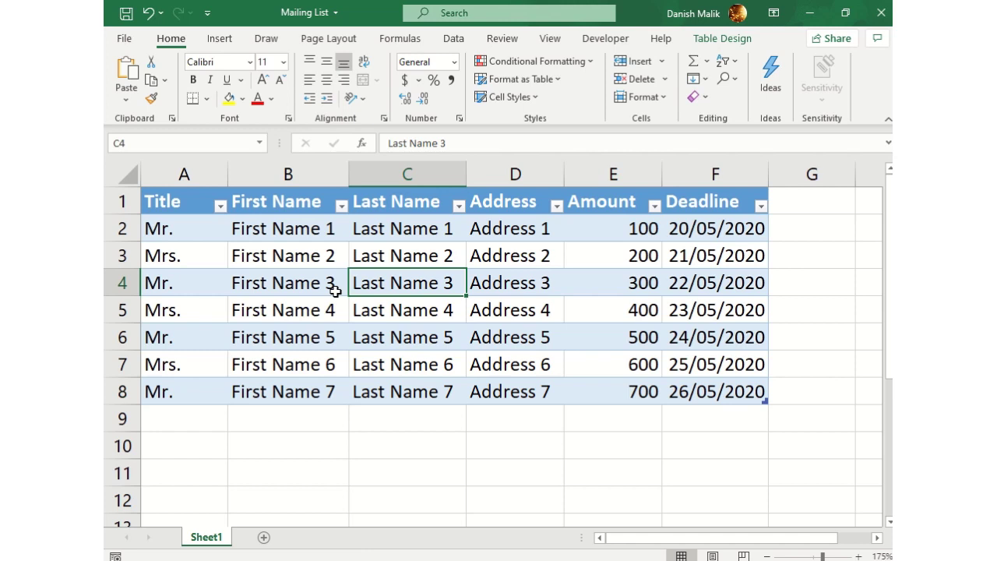
Step: Examine the Title, First Name, Last Name, Address, Amount and Deadline columns of the mailing list table
left_click_drag(216, 226, 641, 394)
left_click(177, 202)
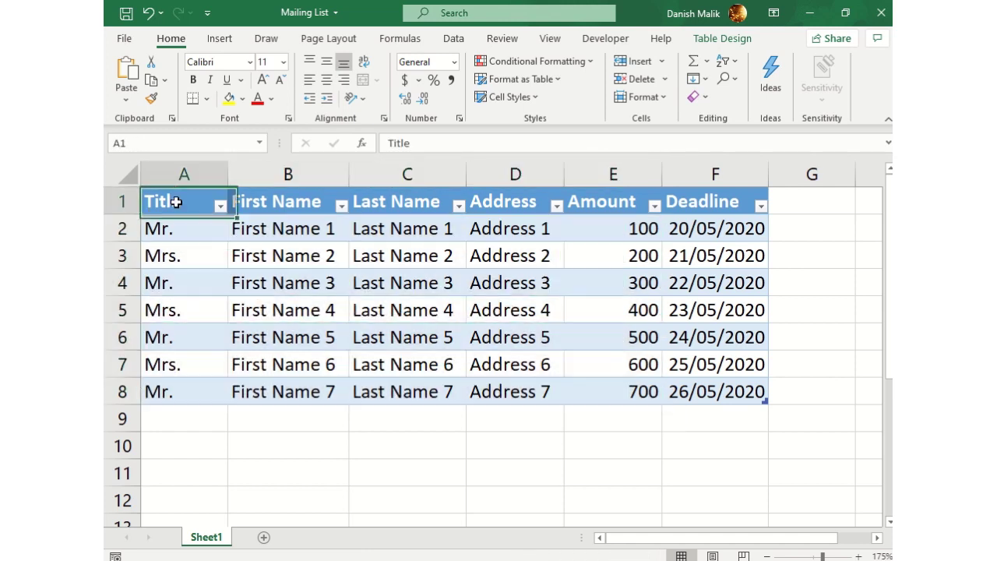
left_click_drag(190, 225, 184, 389)
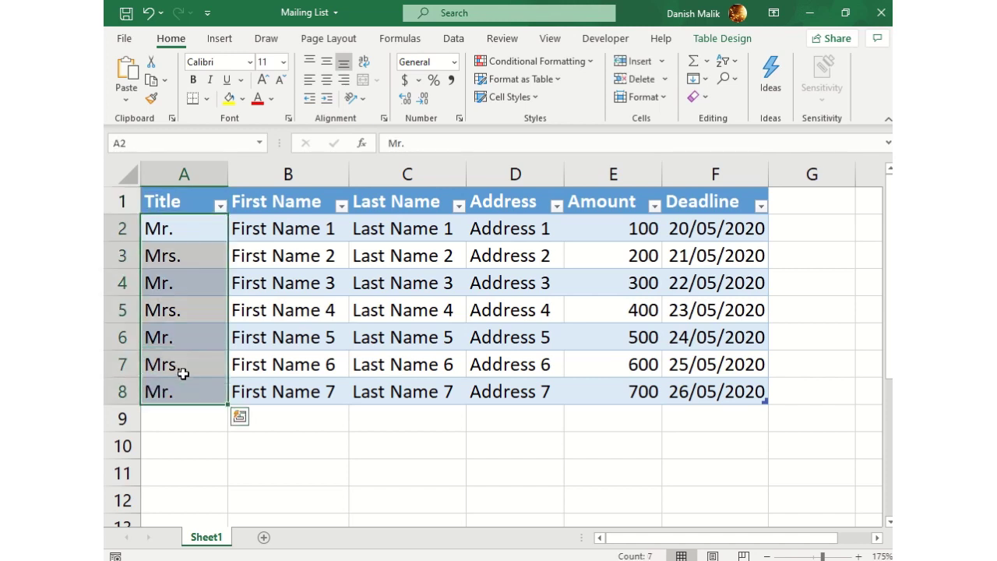
left_click(288, 229)
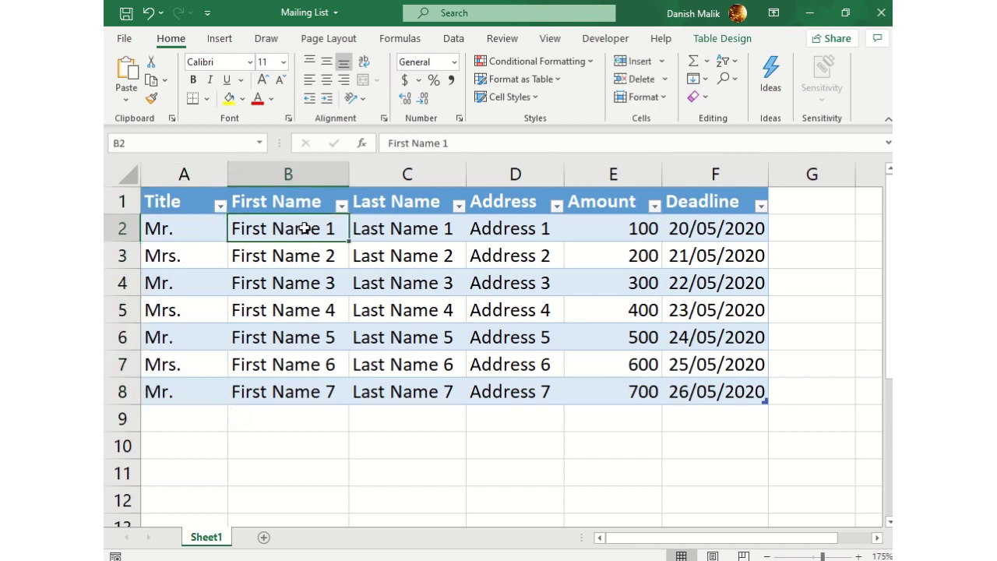
left_click_drag(304, 228, 290, 393)
left_click_drag(408, 228, 394, 382)
left_click(512, 230)
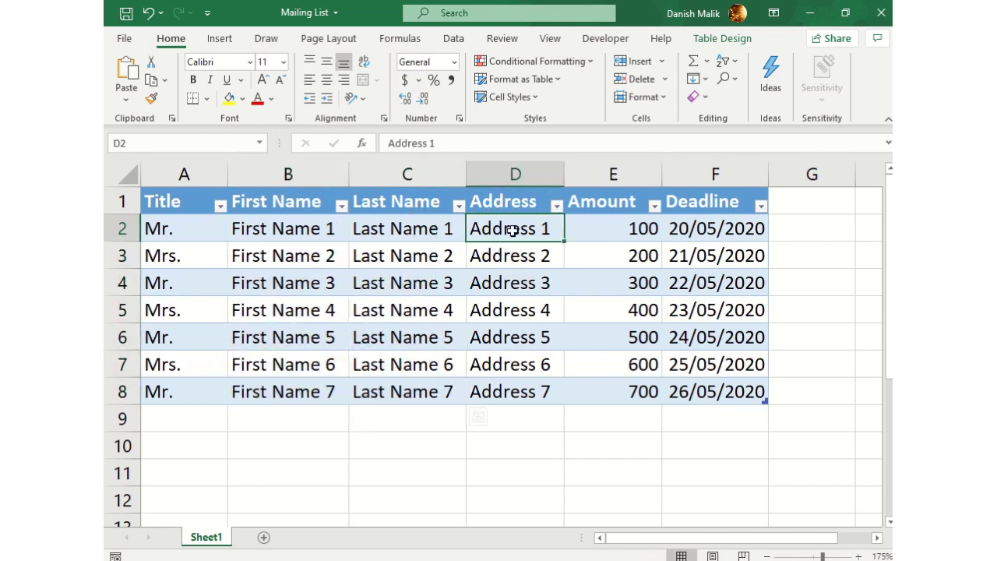
left_click_drag(512, 230, 488, 386)
left_click(609, 226)
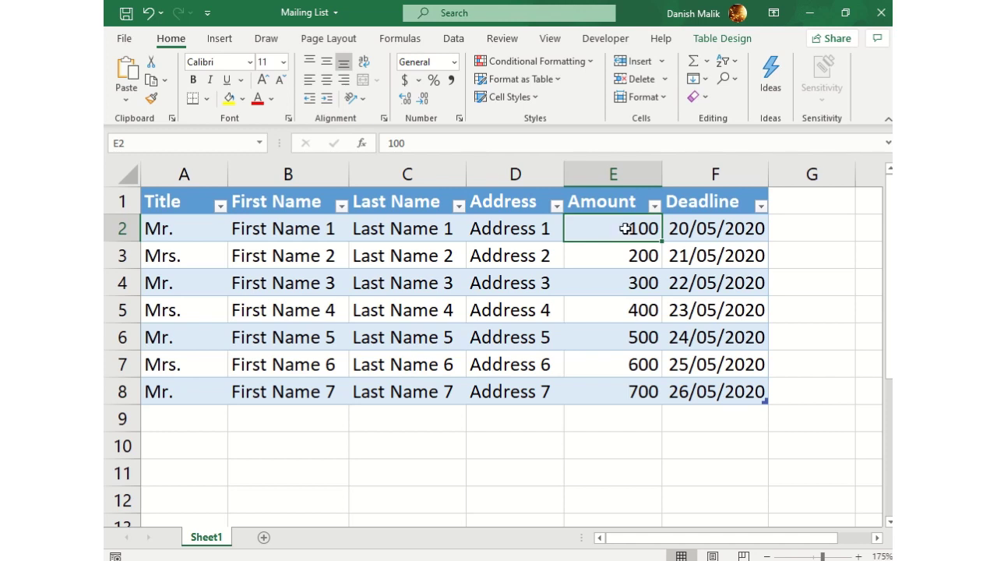
left_click_drag(629, 225, 605, 390)
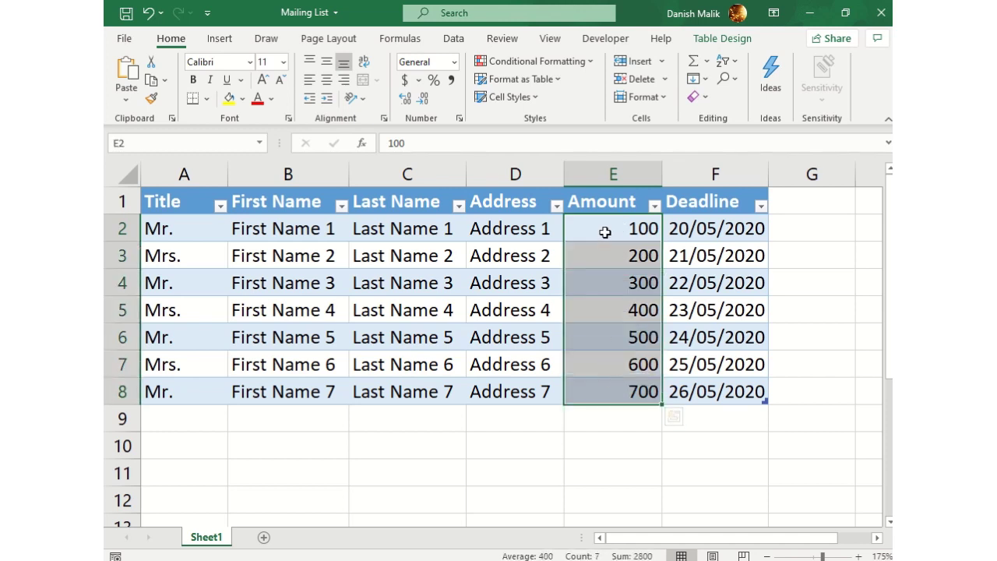
left_click(618, 257)
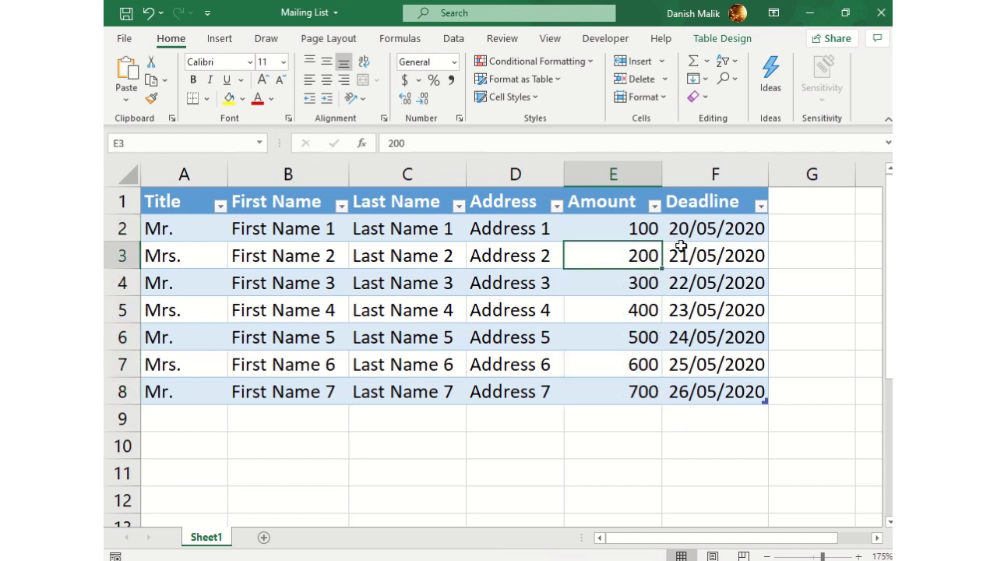
left_click(717, 231)
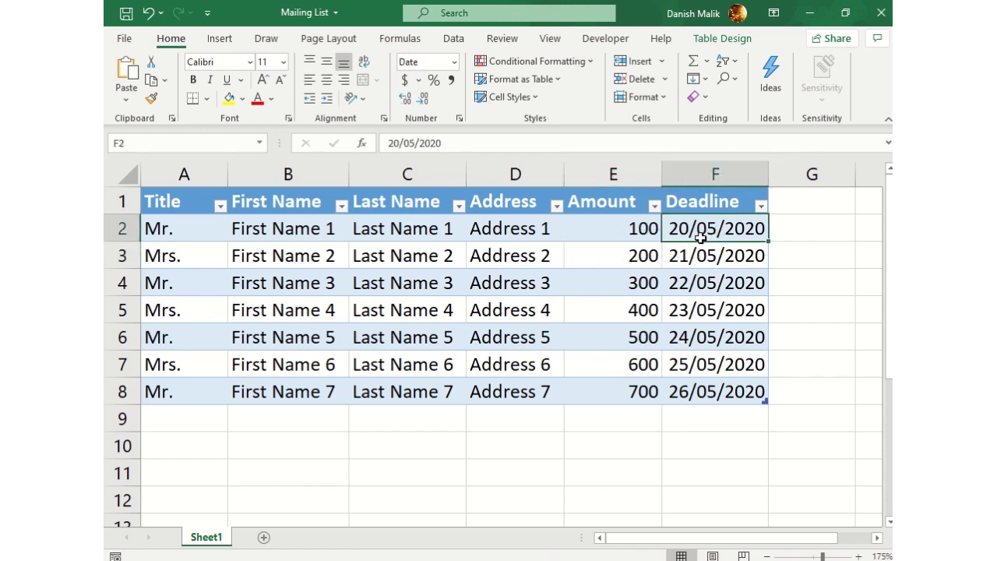
left_click(594, 268)
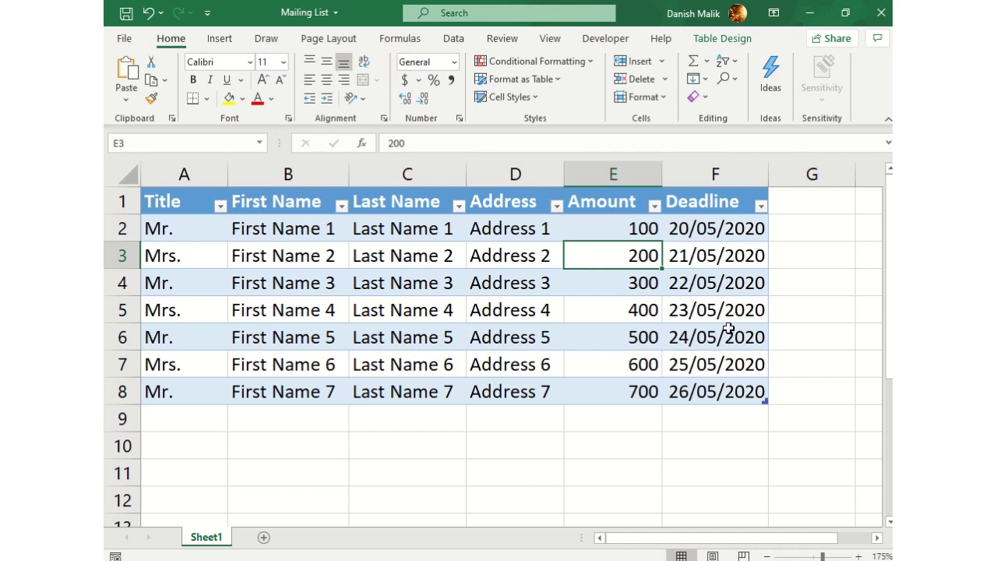
Step: Switch to the Mail Merge 1 letter in Word and examine the blank line, greeting and opening sentence for missing recipient details
key("alt+Tab")
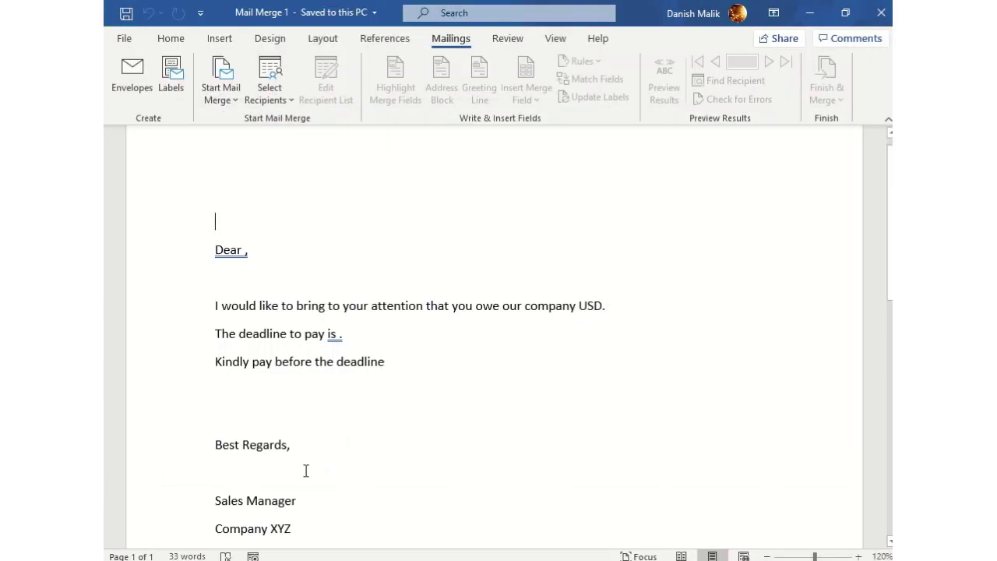
left_click_drag(305, 528, 216, 195)
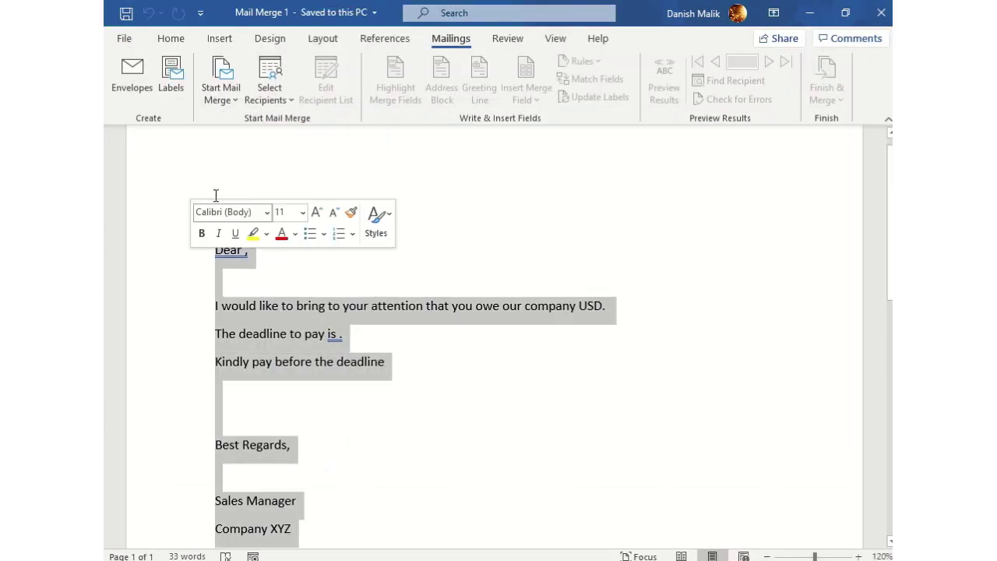
left_click(221, 171)
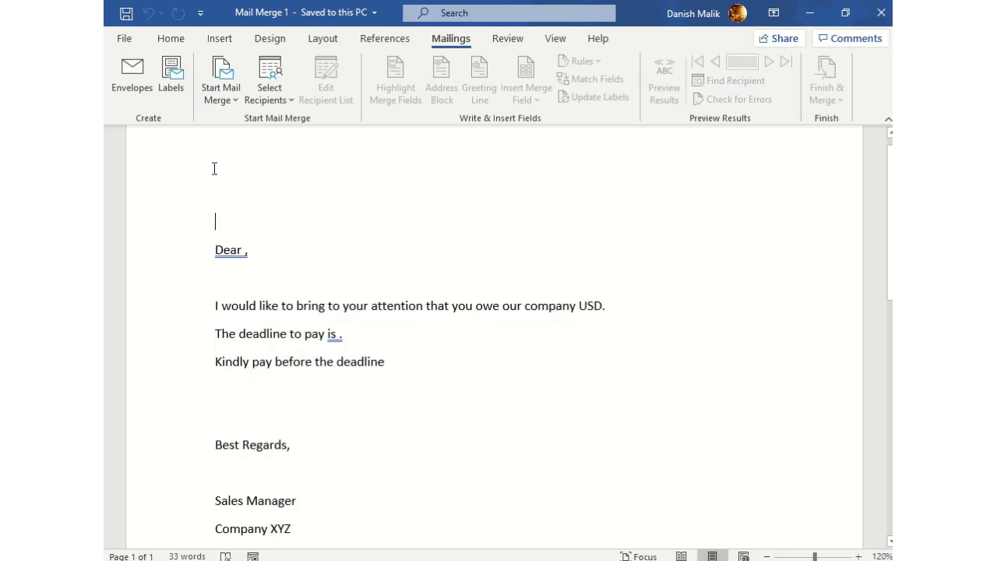
double_click(215, 170)
left_click(214, 167)
left_click(237, 250)
left_click_drag(213, 306, 510, 309)
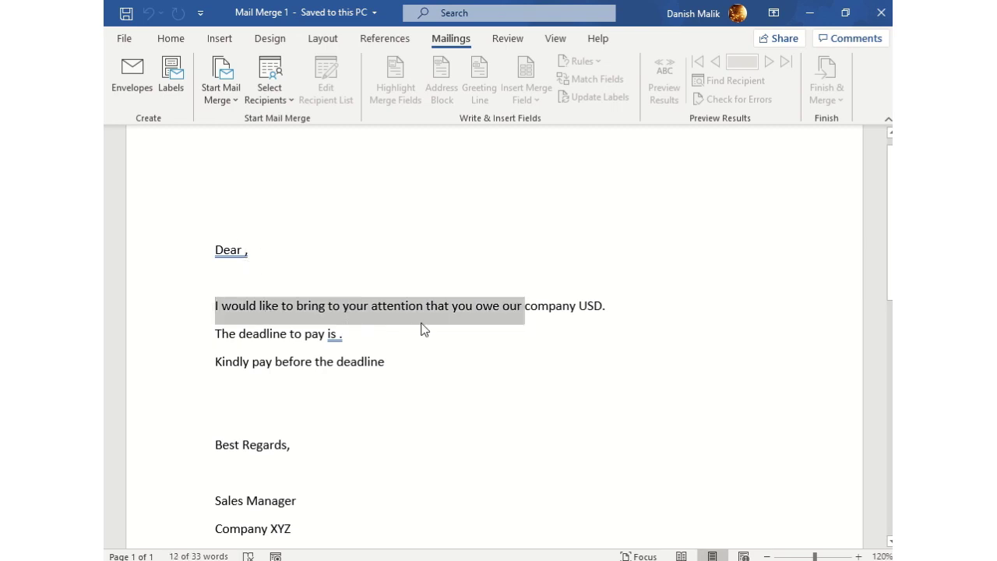
Step: Add a space between USD and the period in the amount sentence, and check the deadline lines below it
left_click(605, 305)
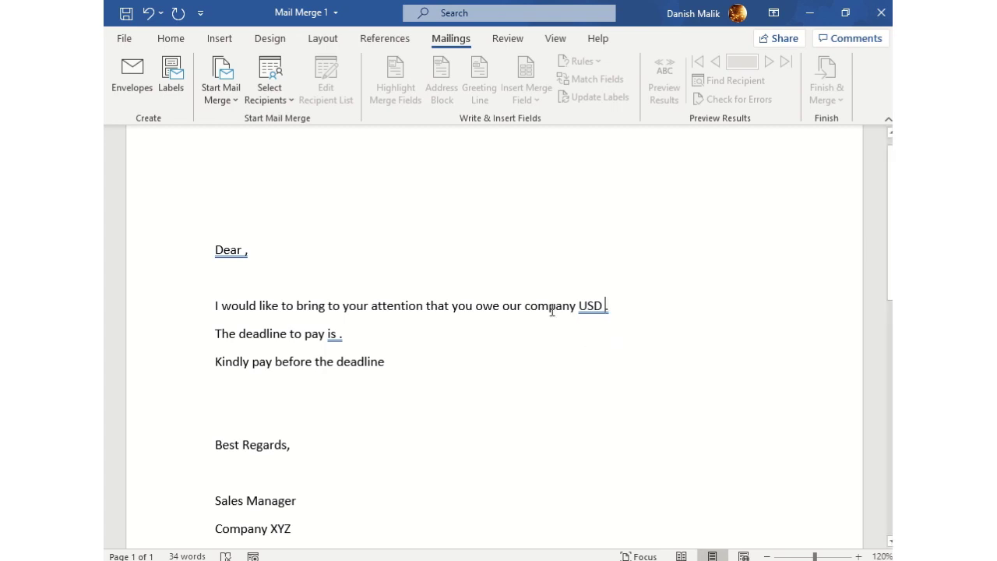
left_click(222, 334)
left_click(340, 335)
left_click(225, 363)
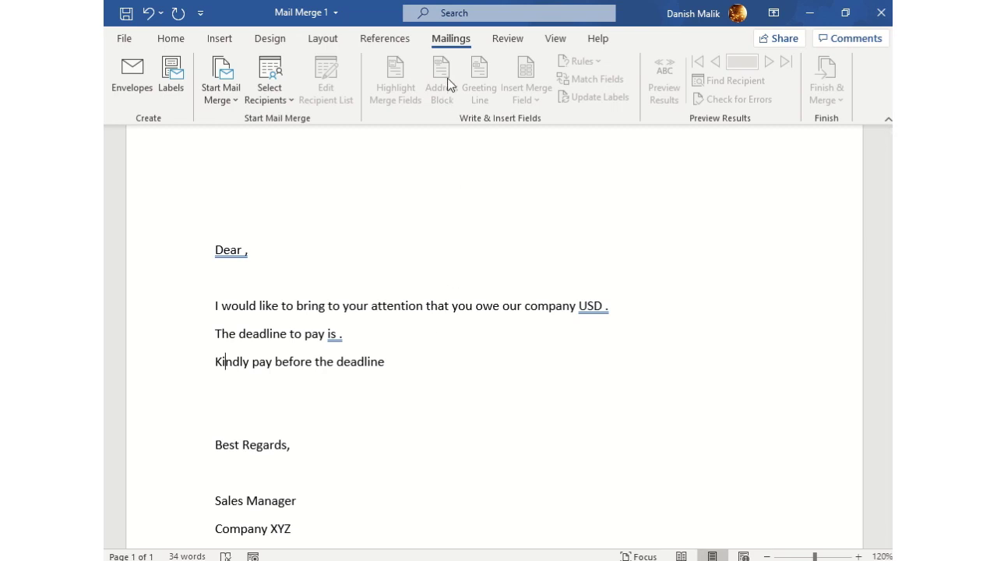
Step: Start the Step-by-Step Mail Merge Wizard for Letters using the current document, and advance to recipient selection
left_click(449, 46)
left_click(234, 103)
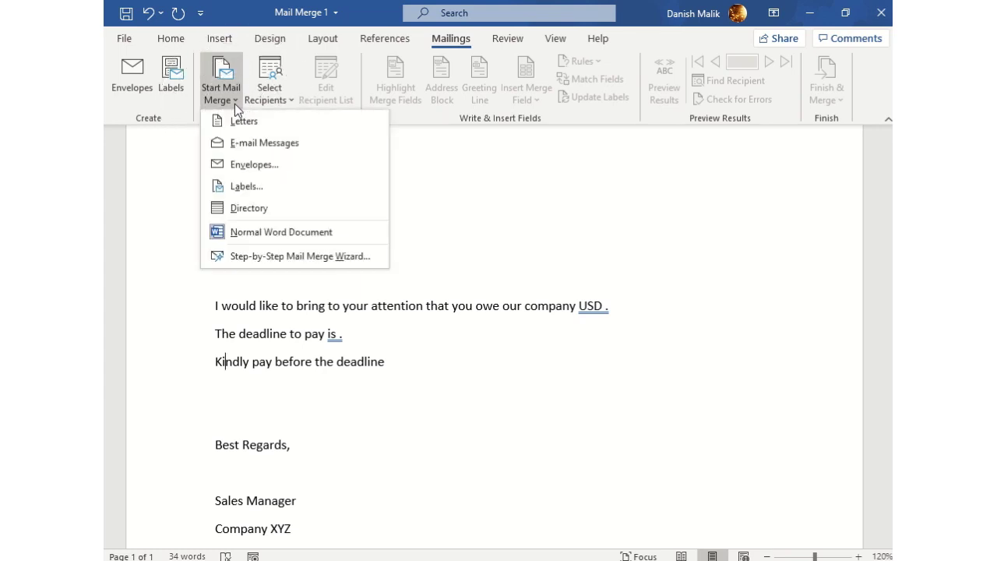
left_click(288, 257)
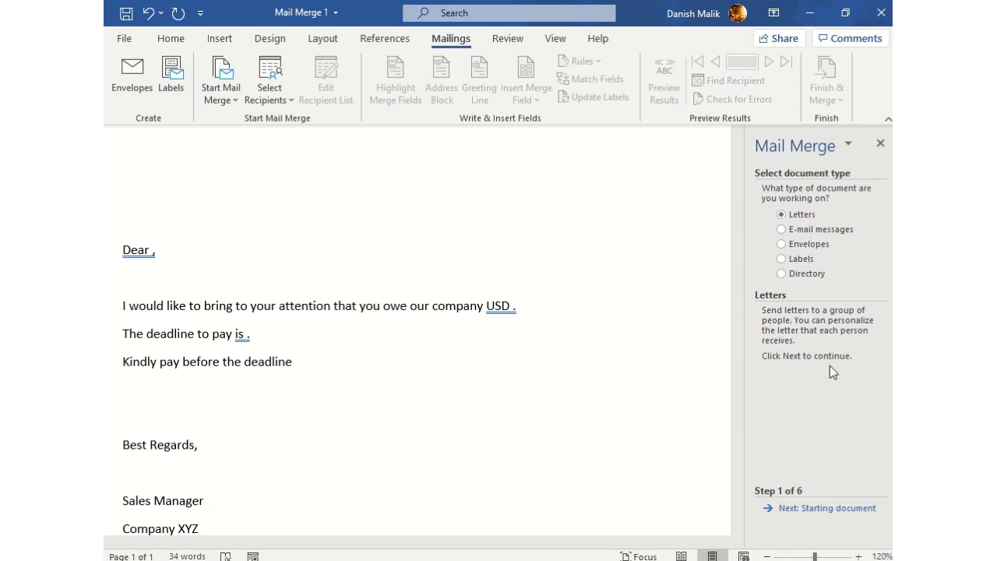
left_click(835, 509)
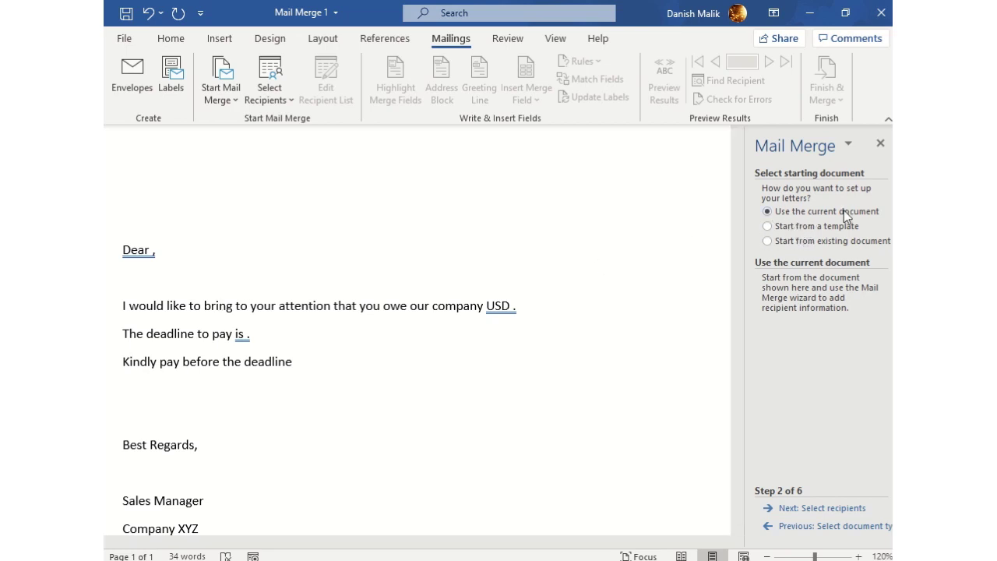
left_click(822, 507)
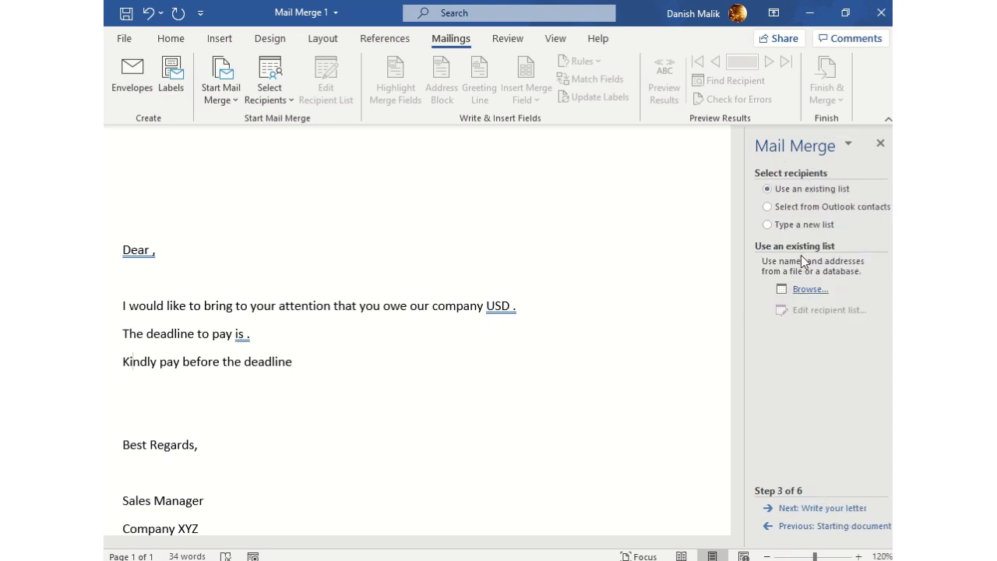
Step: Use the existing Mailing List workbook from the Word folder as recipients, choosing table Sheet1$ with its first row as column headers
left_click(802, 191)
left_click(822, 224)
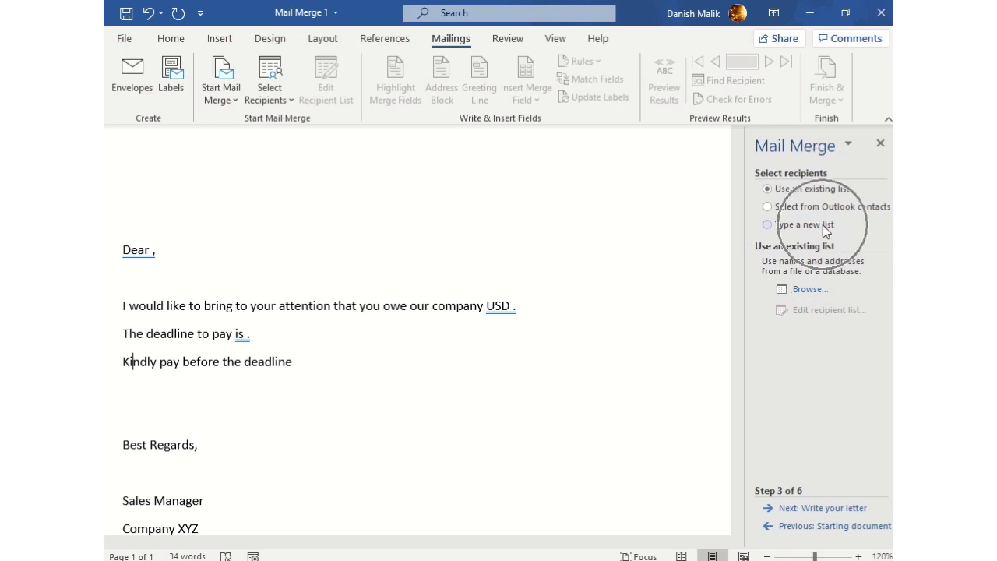
left_click(811, 186)
left_click(810, 185)
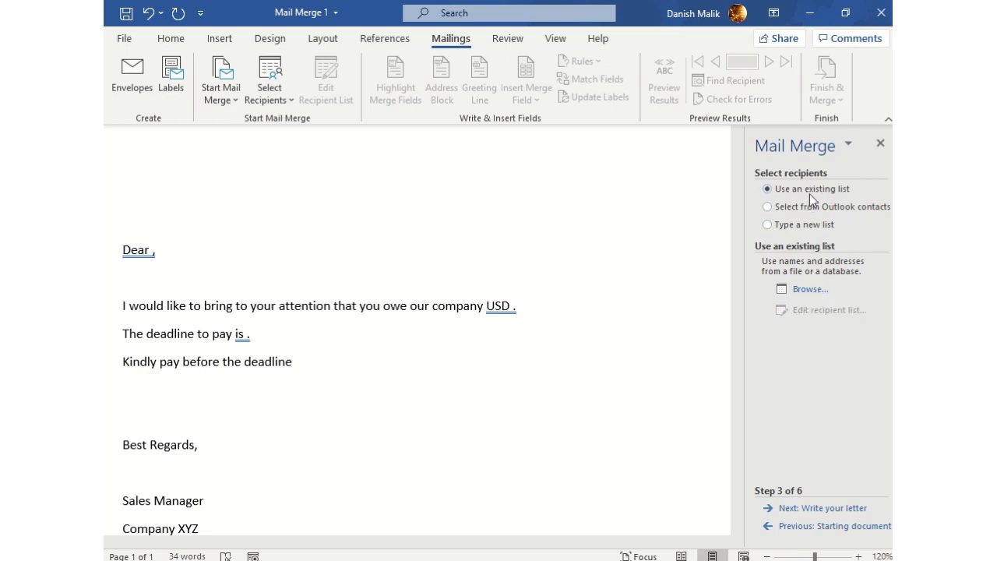
left_click(807, 291)
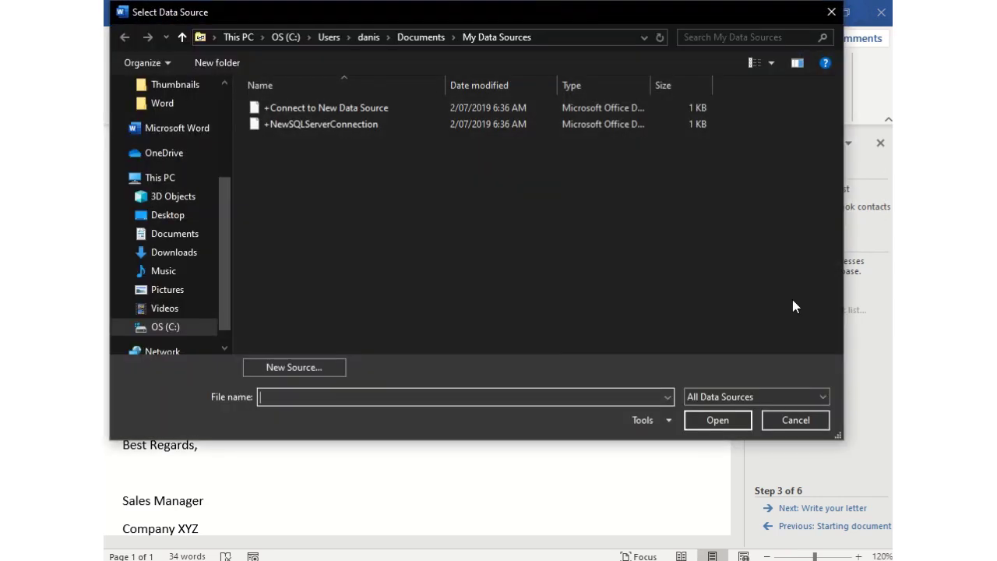
left_click(158, 109)
left_click(303, 145)
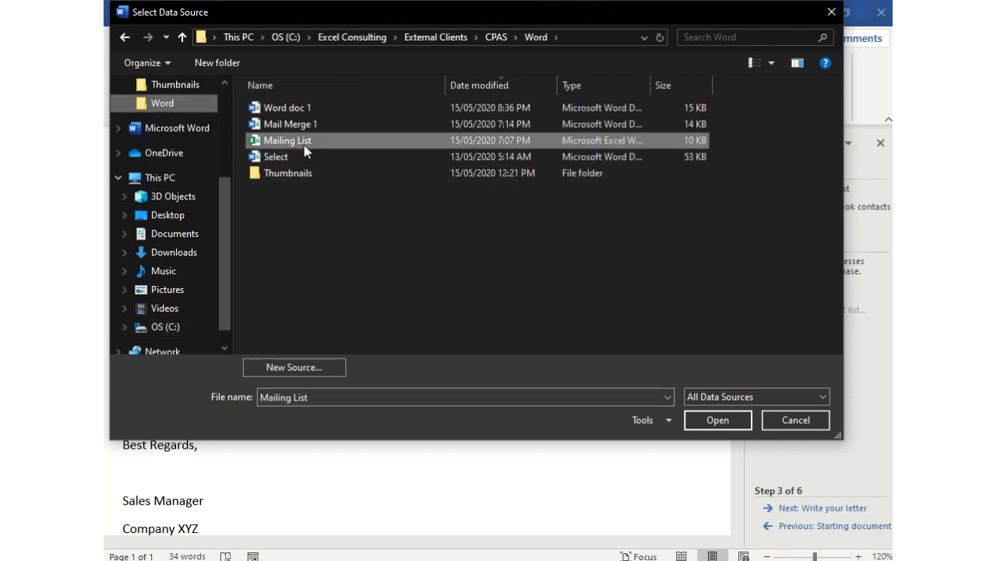
left_click(724, 420)
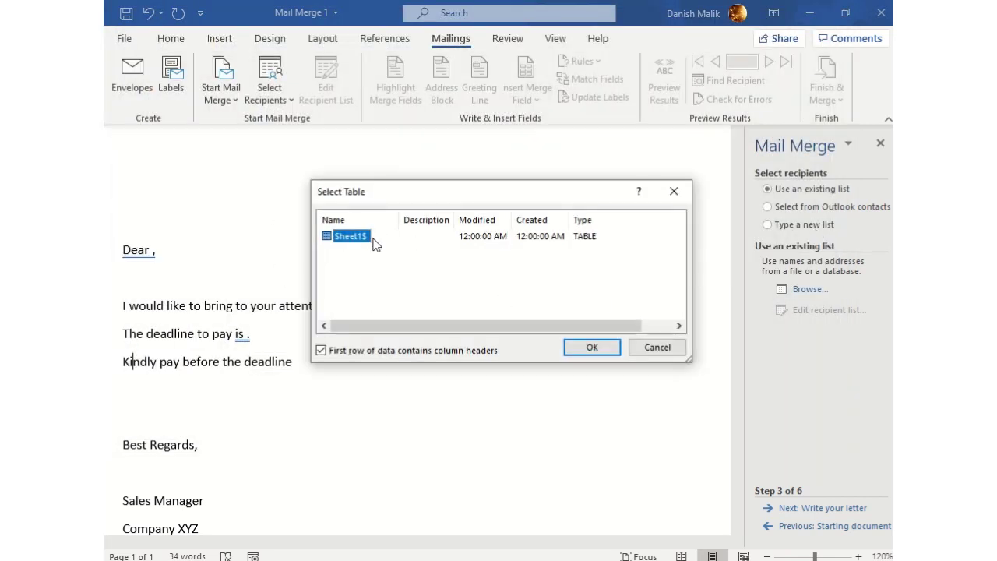
left_click(560, 240)
left_click(597, 350)
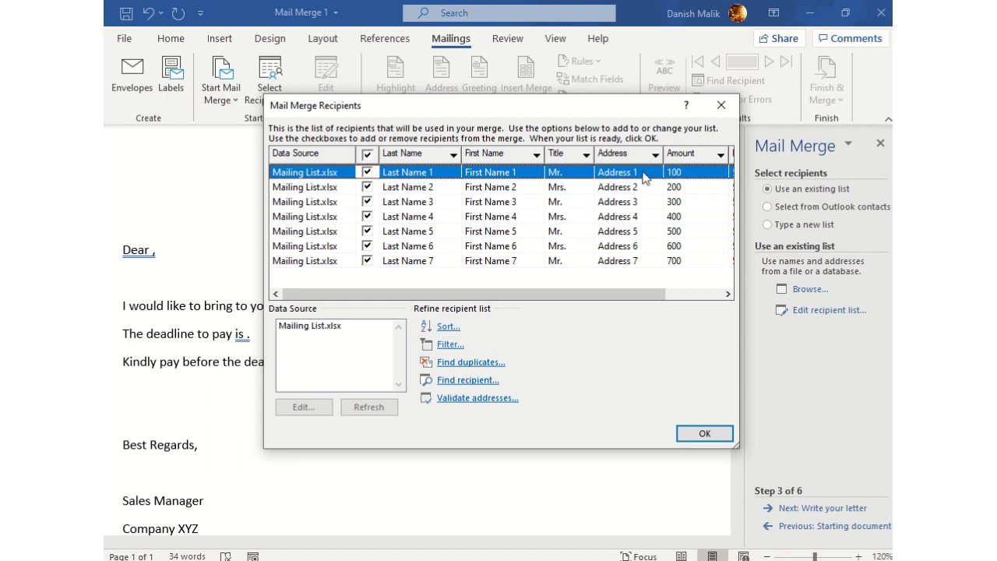
Step: Check the recipient columns through Deadline, exclude the first four recipients from the merge, and include them again
left_click_drag(659, 296, 711, 297)
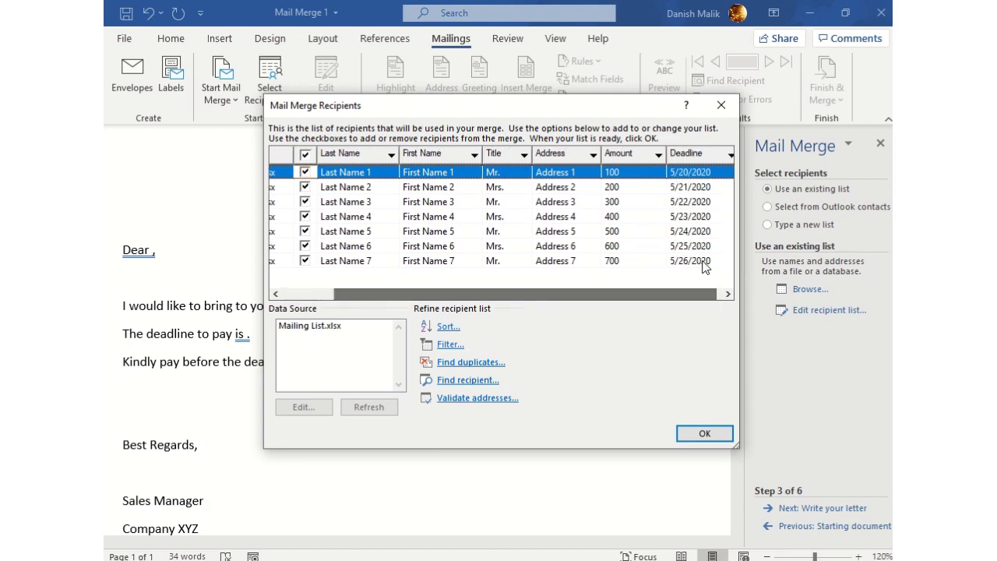
left_click_drag(596, 296, 545, 295)
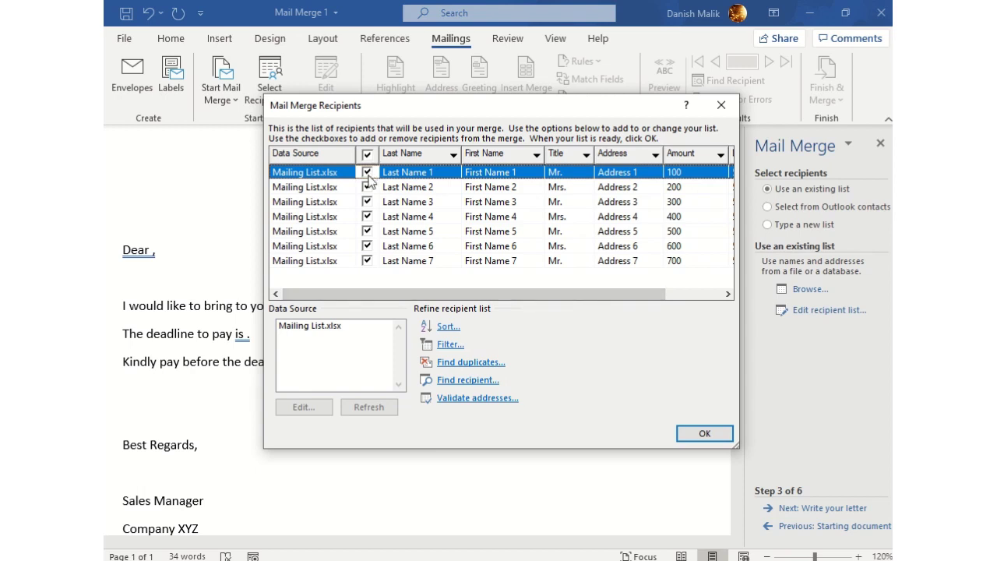
left_click(367, 173)
left_click(367, 186)
left_click(367, 202)
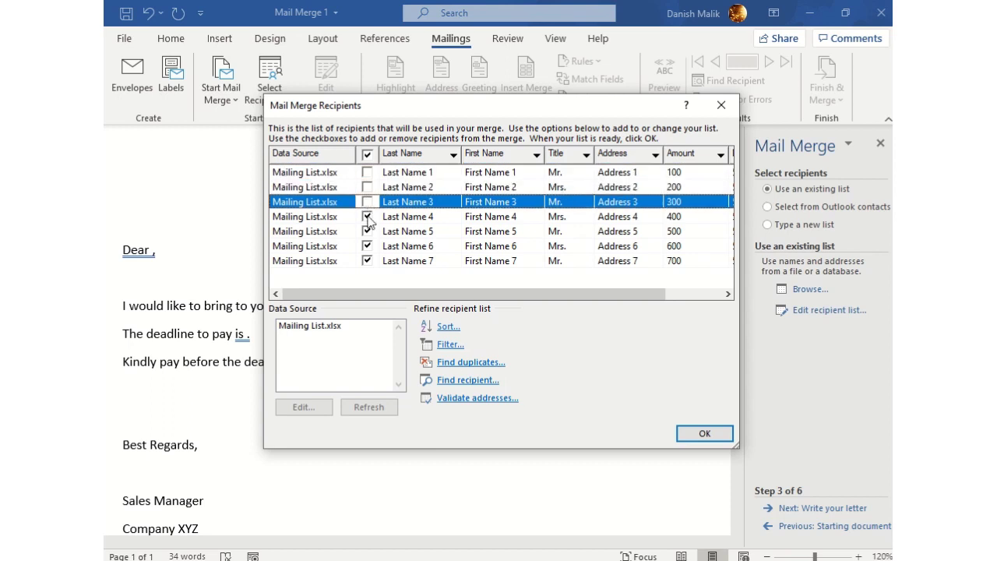
left_click(367, 216)
left_click(368, 173)
left_click(368, 187)
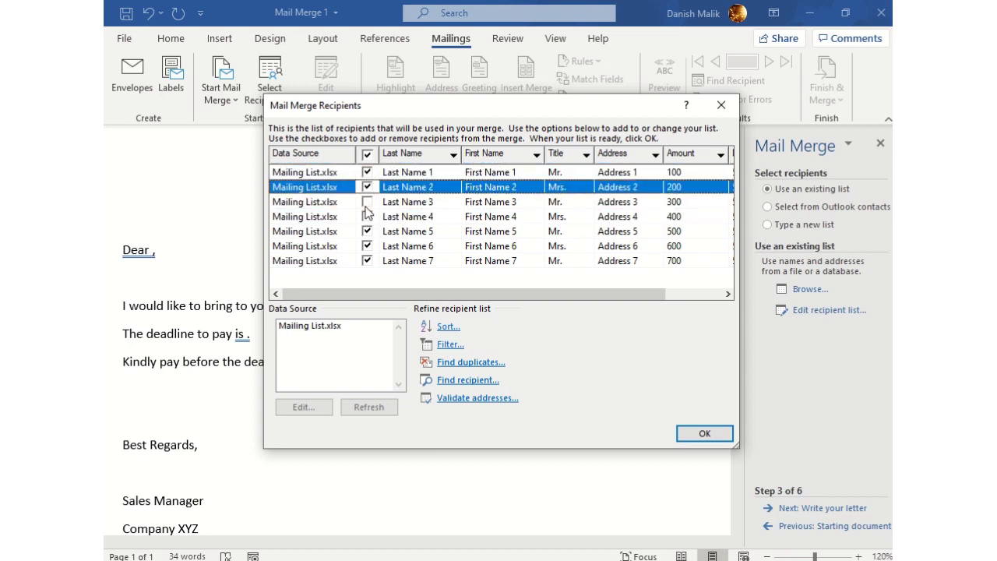
left_click(367, 202)
left_click(367, 217)
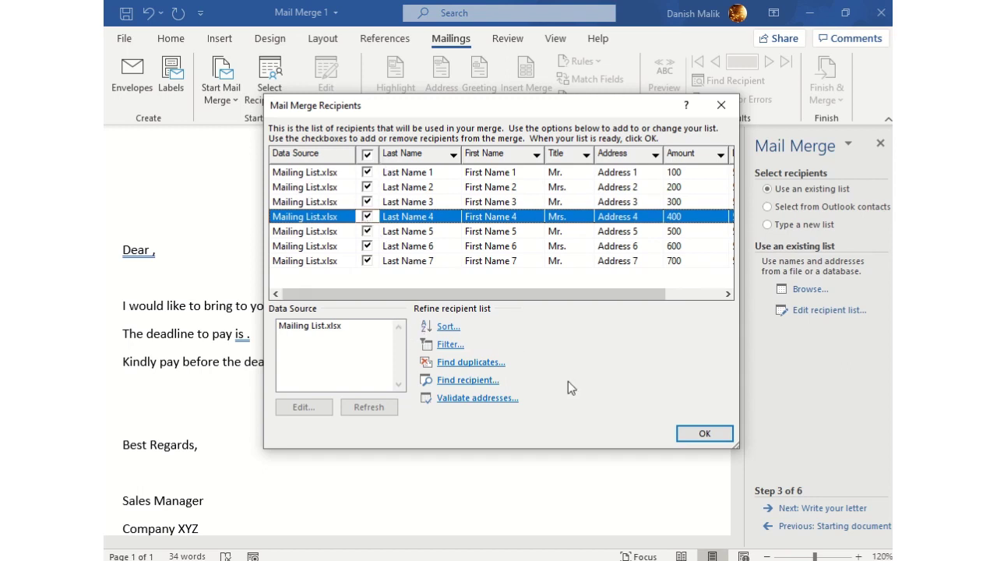
Step: Accept the mail merge recipient list and advance the wizard to writing the letter
left_click(694, 434)
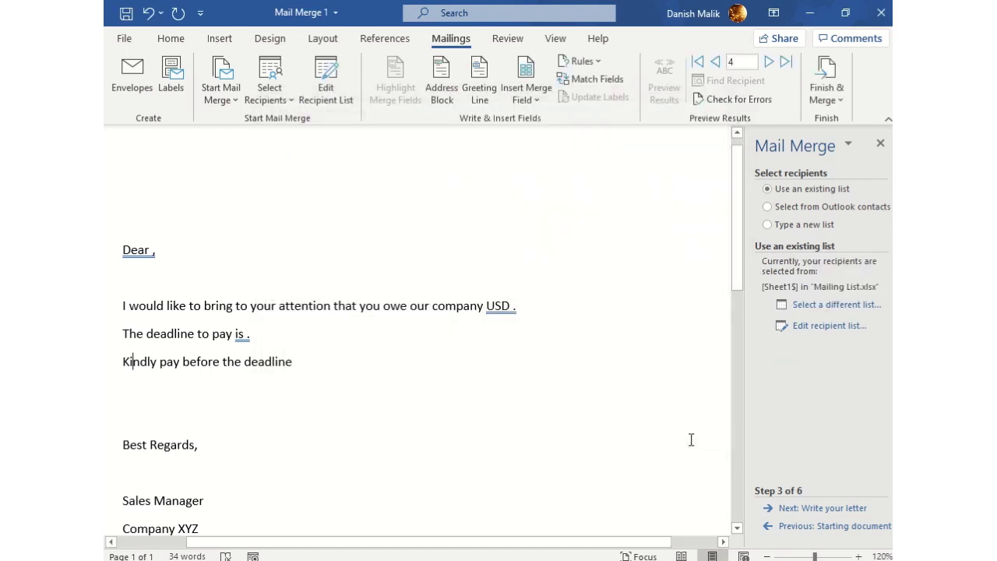
left_click(824, 510)
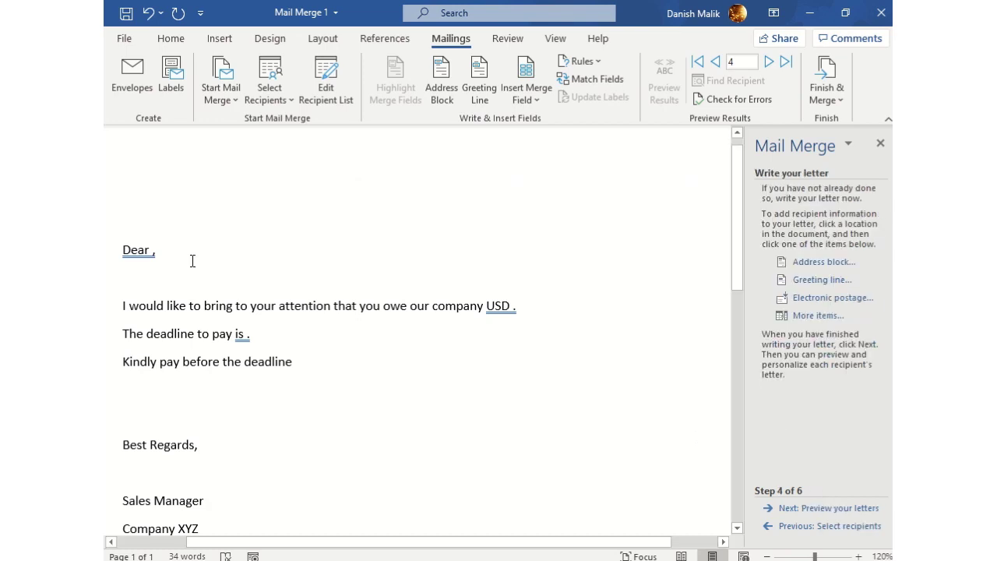
Step: Insert the Title and First_Name merge fields, separated by a space, on the blank line above the Dear greeting
left_click(151, 189)
left_click(533, 99)
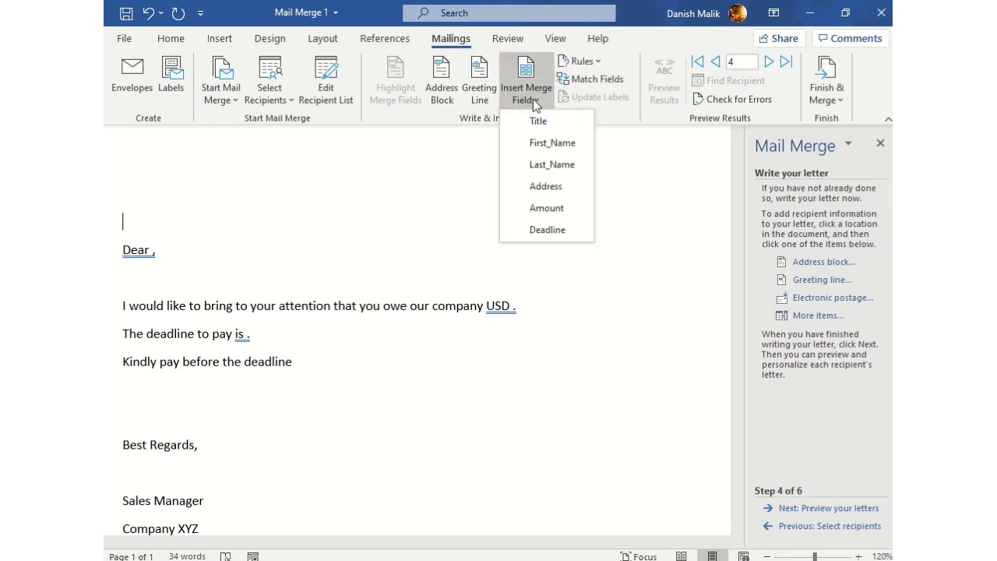
left_click(558, 129)
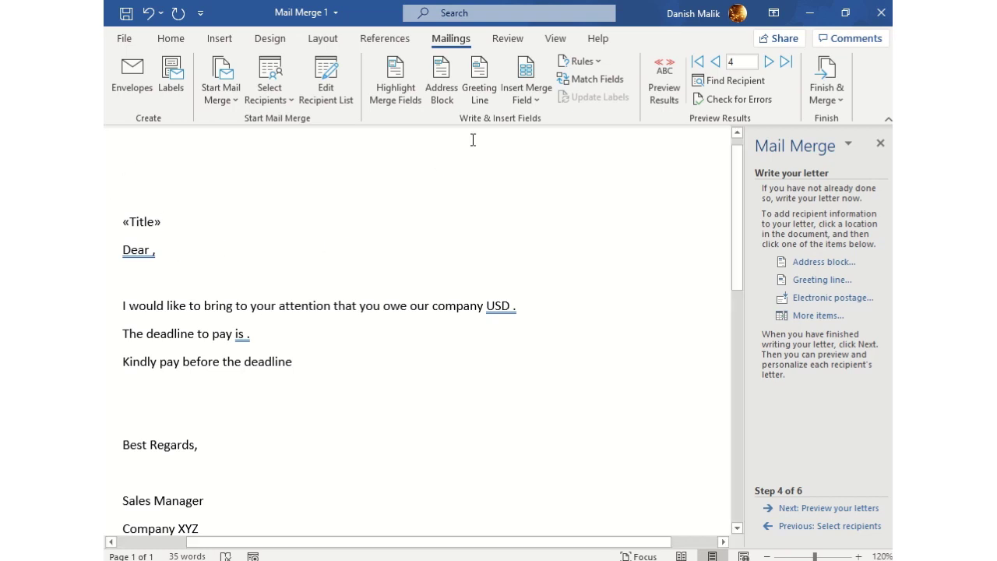
left_click(536, 98)
left_click(549, 143)
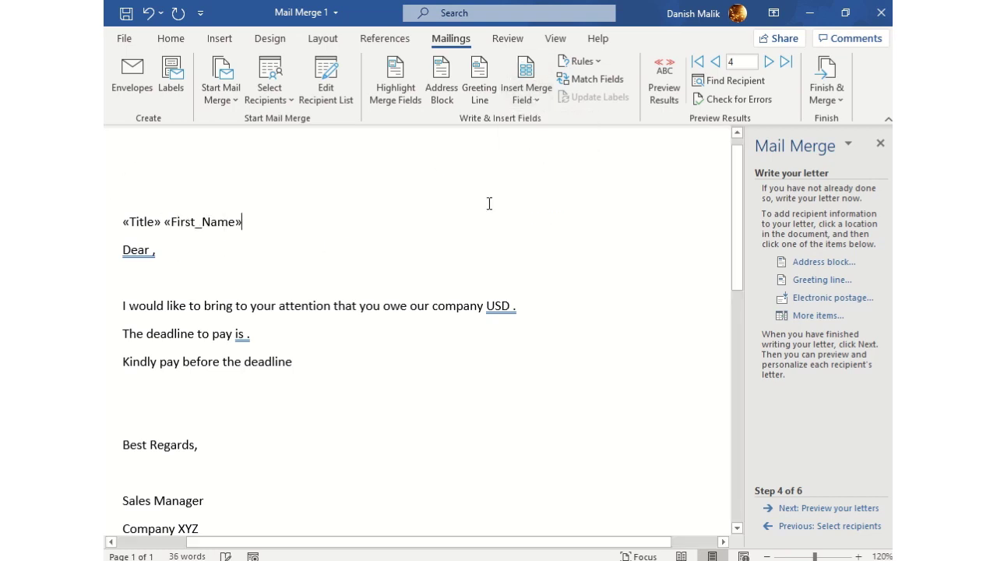
Step: Add the Last_Name merge field after First_Name and the Address field on a new line below, leaving a blank line before the greeting
left_click(529, 98)
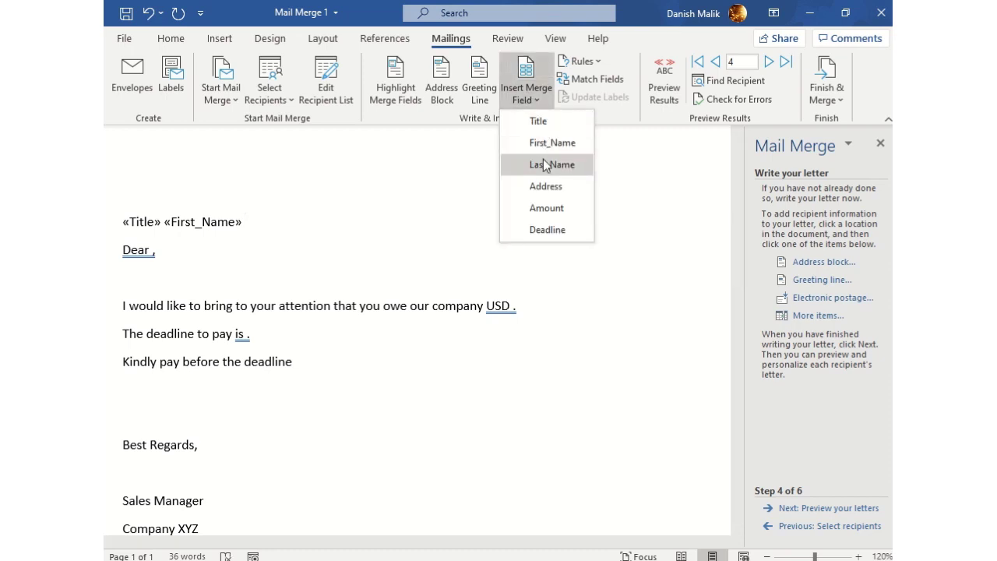
left_click(545, 164)
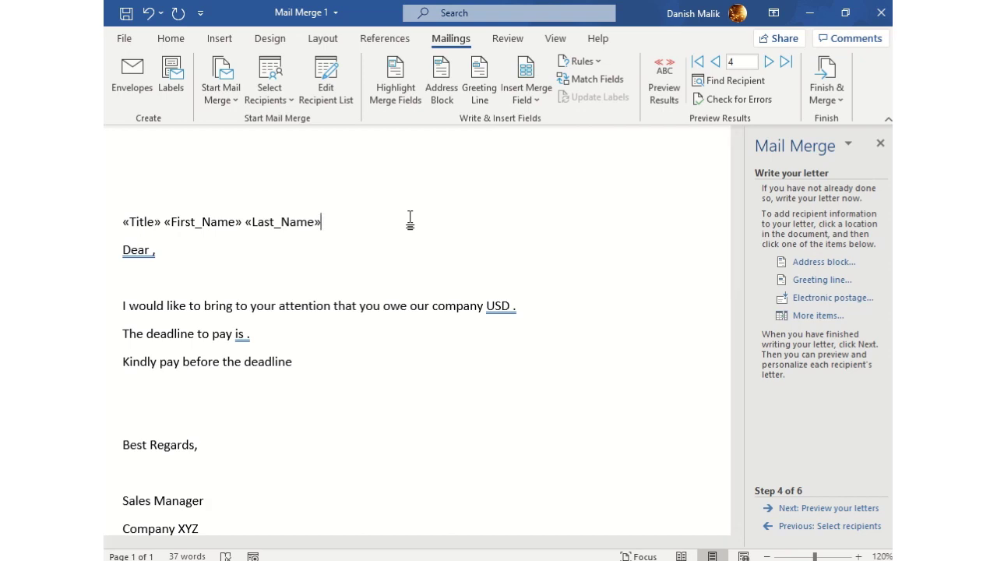
key("Return")
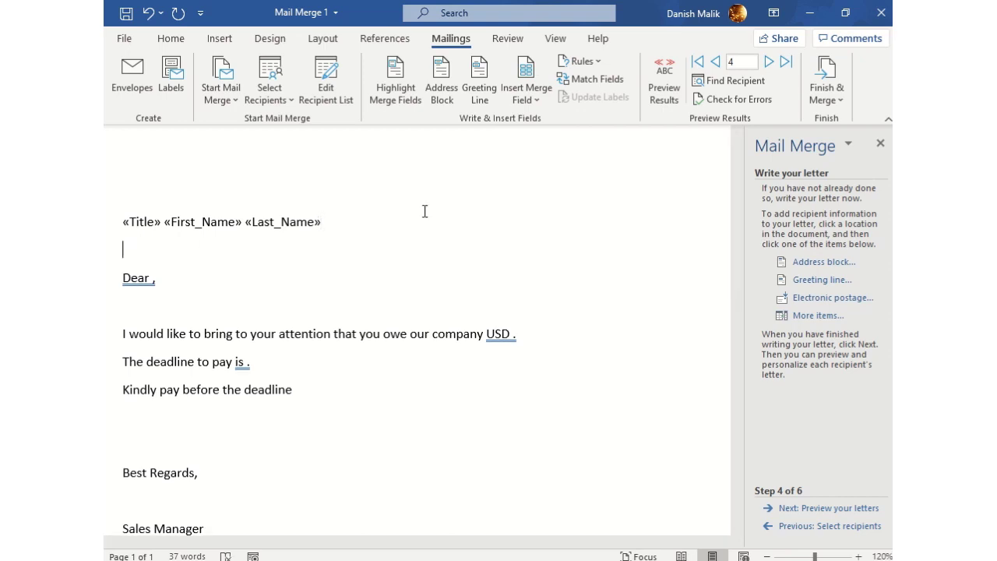
left_click(536, 99)
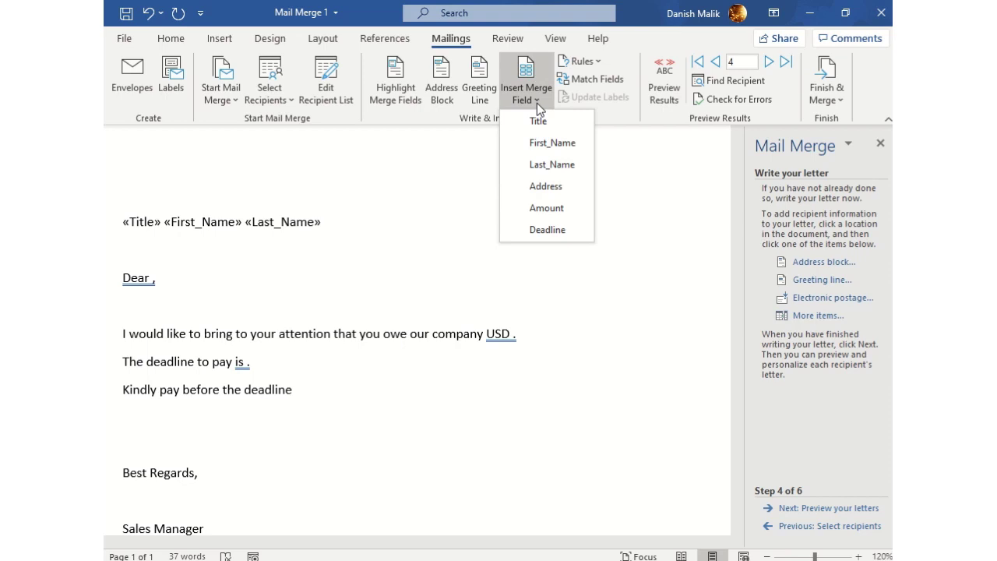
left_click(554, 187)
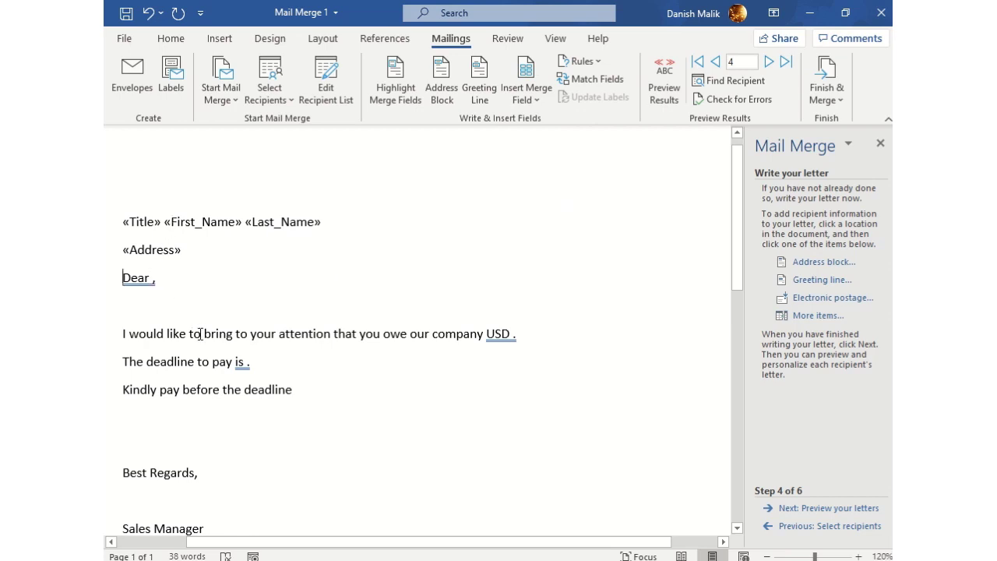
key("Return")
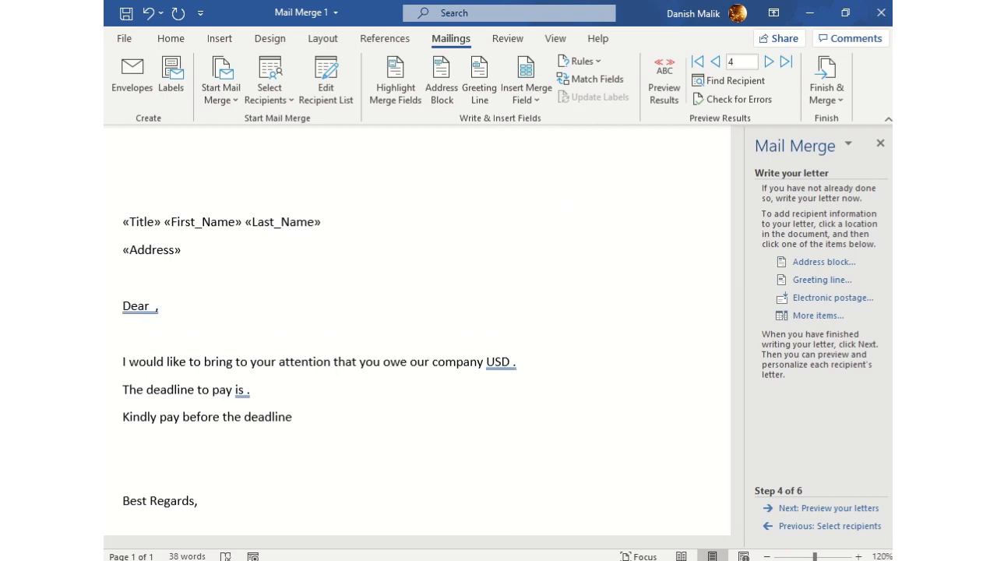
Step: Insert the Title and Last_Name merge fields, separated by a space, between Dear and the comma in the greeting
key("BackSpace")
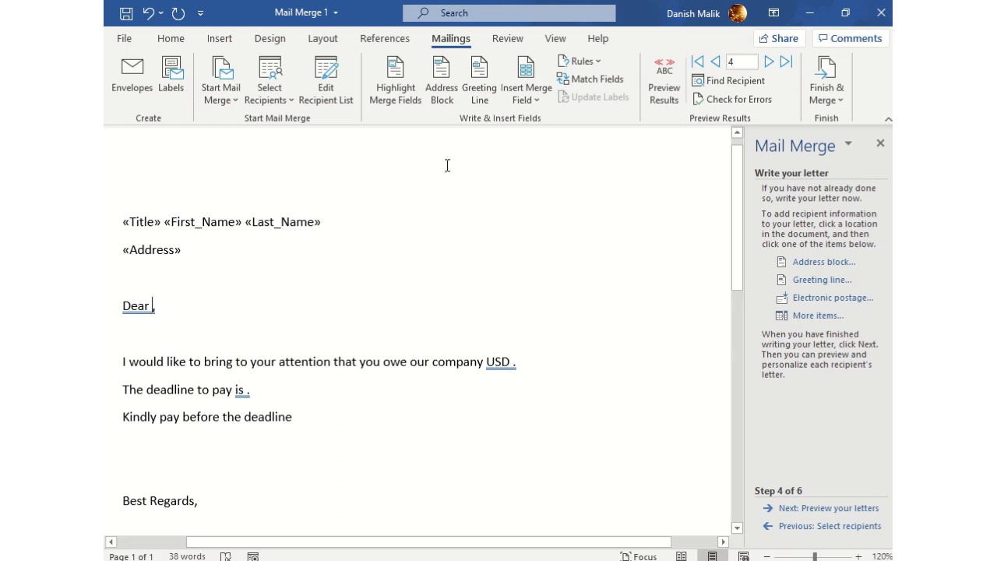
left_click(528, 100)
left_click(545, 120)
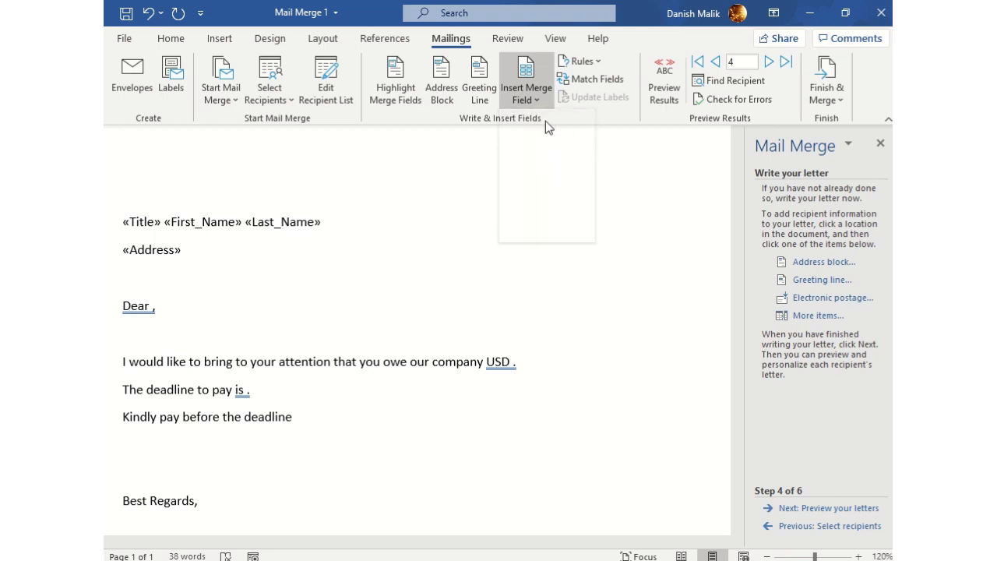
left_click(520, 101)
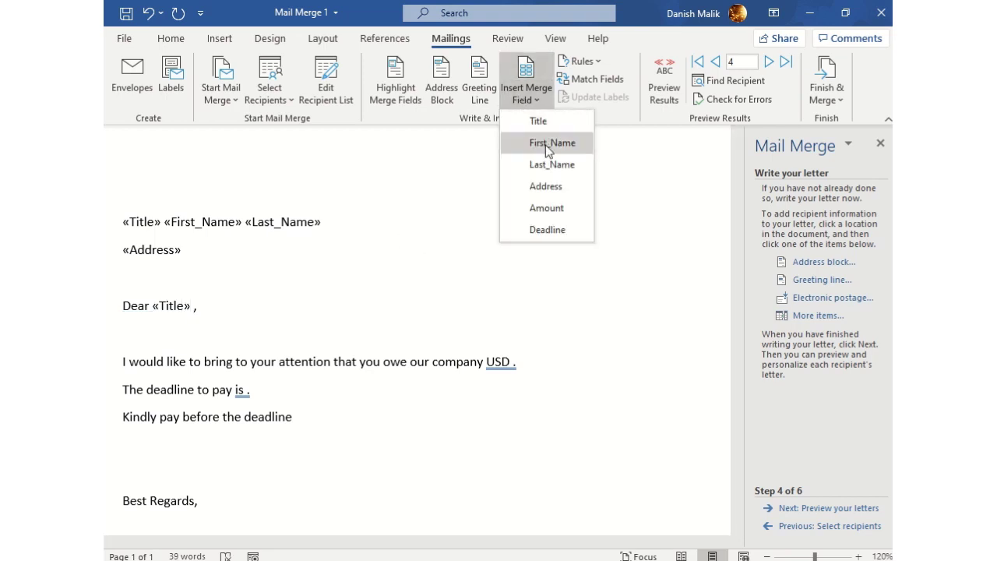
left_click(545, 163)
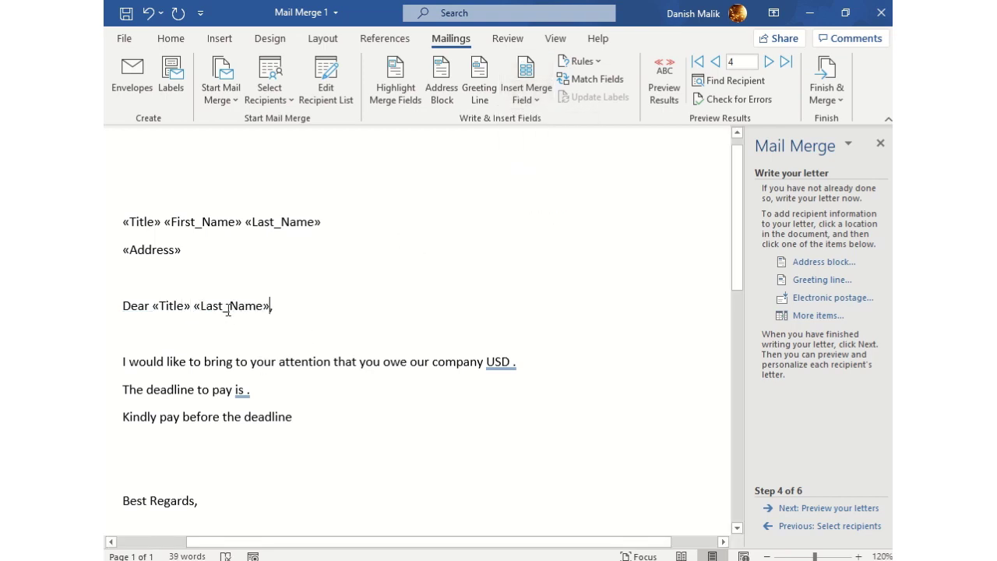
triple_click(148, 221)
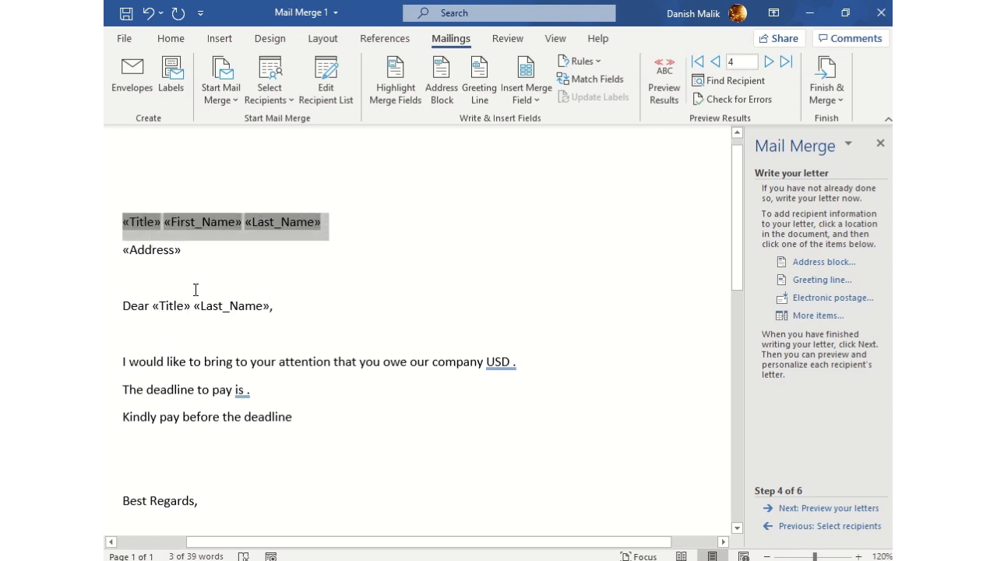
left_click(154, 308)
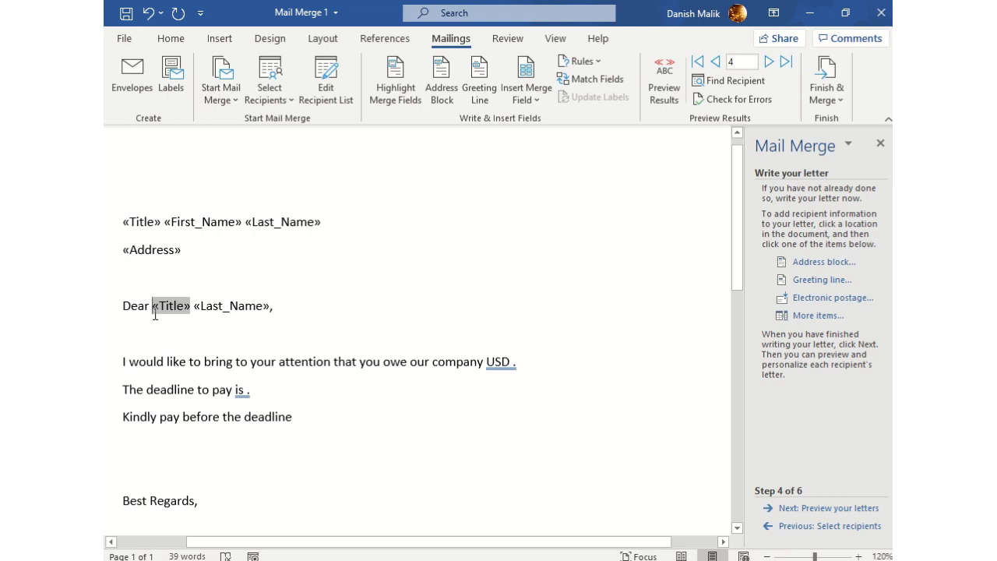
left_click_drag(276, 305, 122, 306)
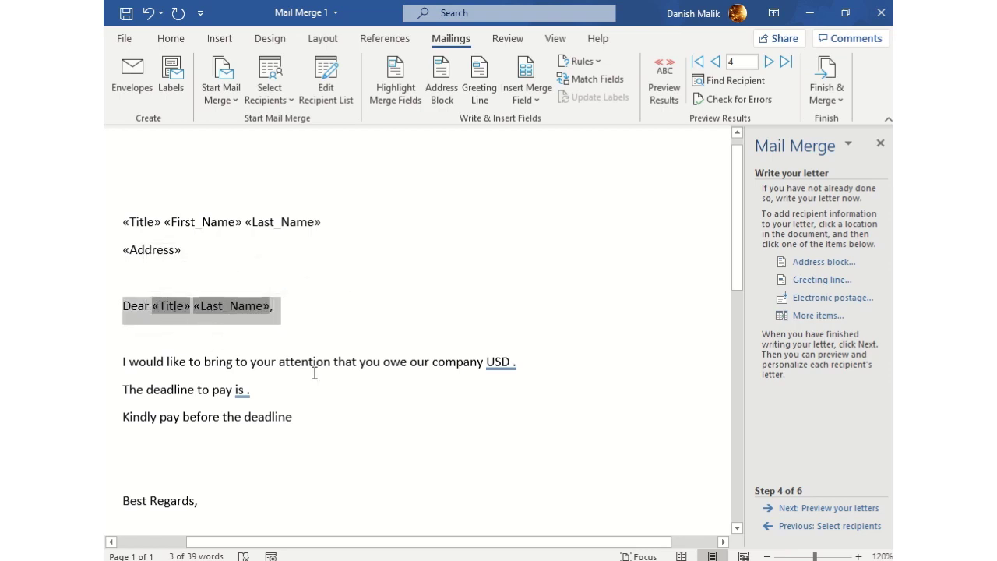
left_click(140, 362)
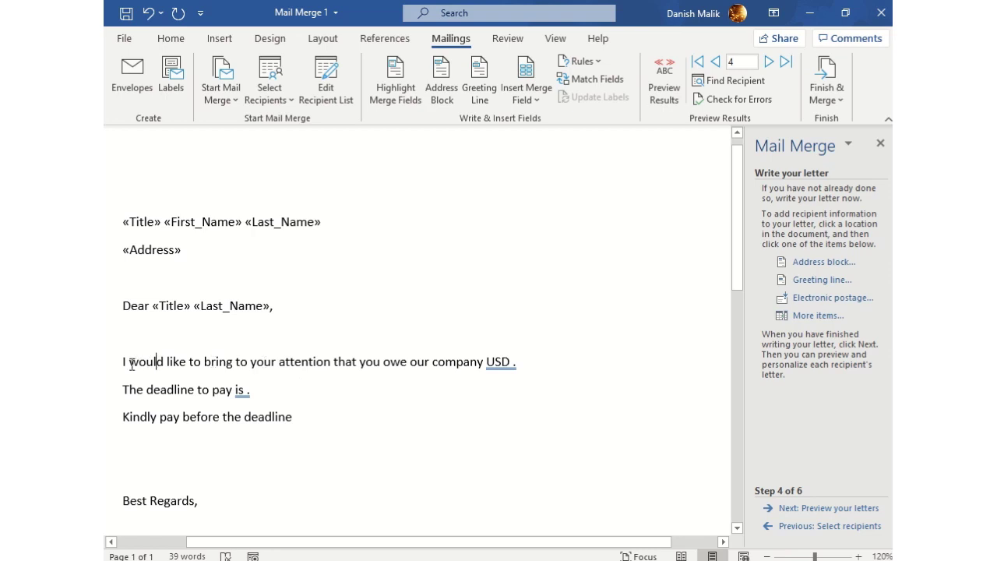
left_click_drag(251, 361, 382, 360)
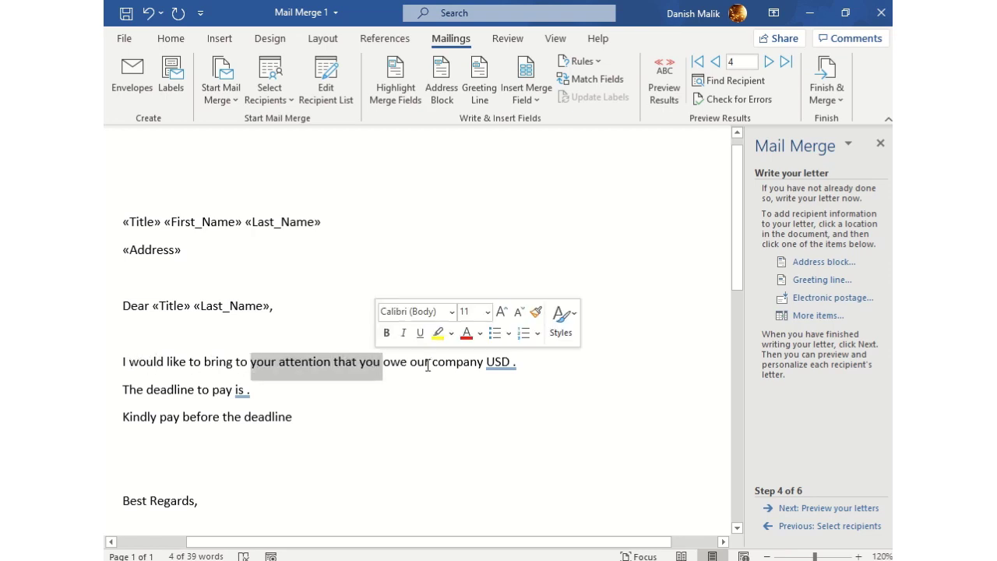
Step: Insert the Amount merge field after USD and the Deadline merge field after "The deadline to pay is", each before the period
left_click(514, 362)
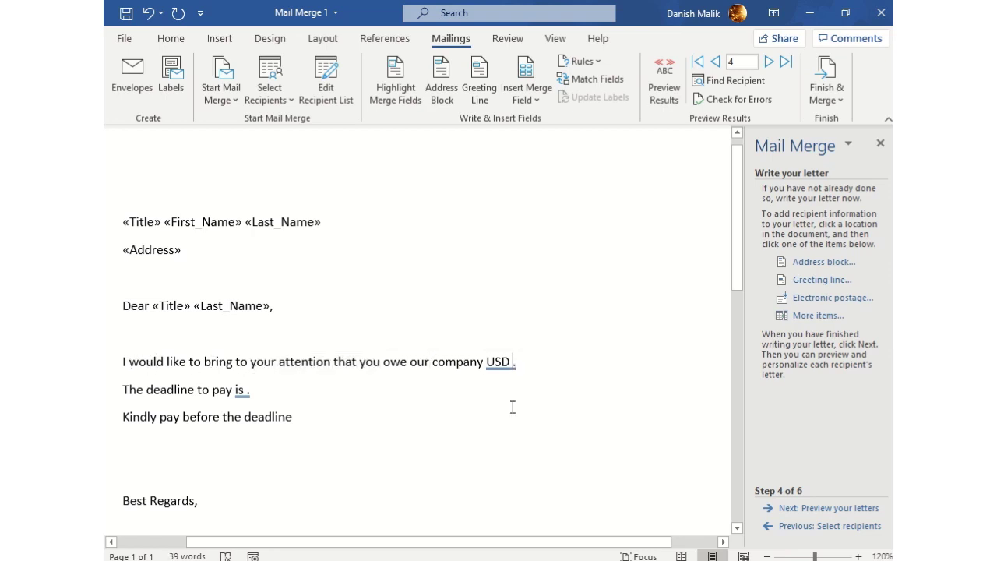
left_click(537, 100)
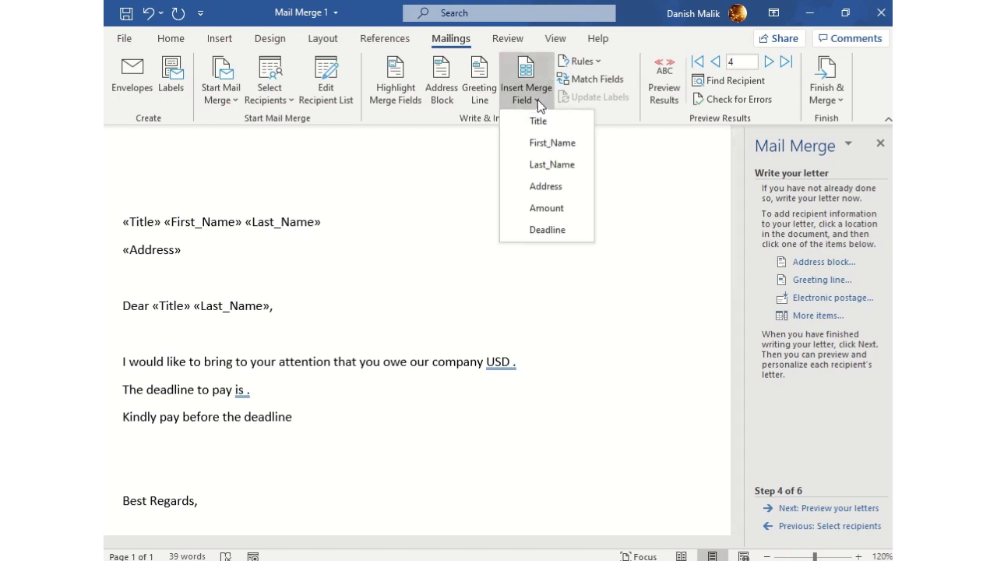
left_click(558, 209)
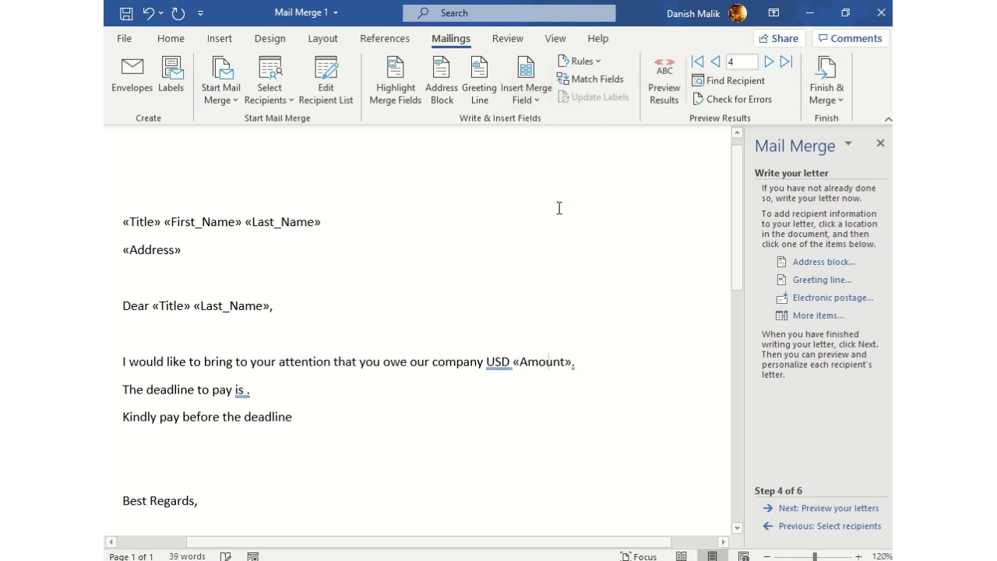
left_click(194, 222)
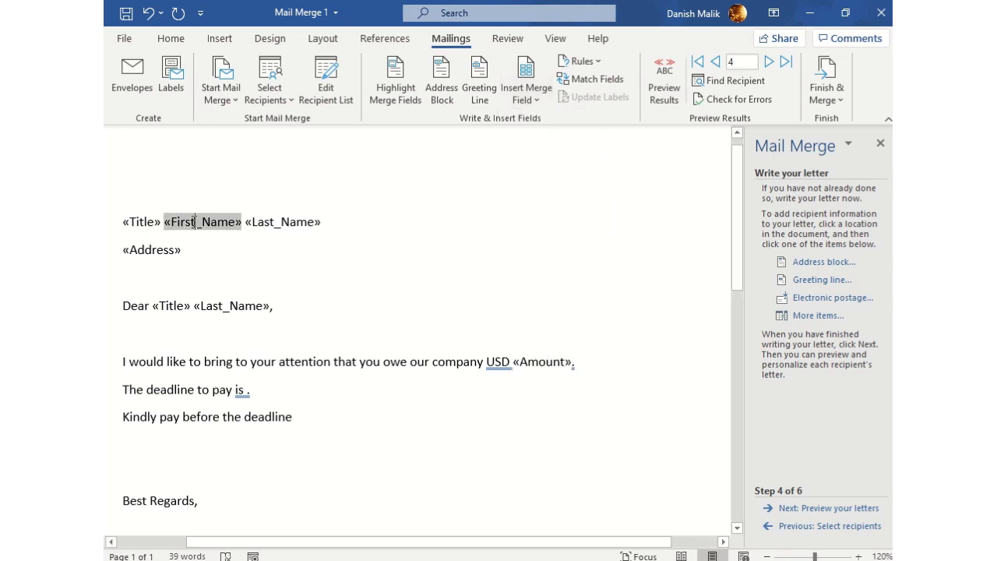
left_click(554, 361)
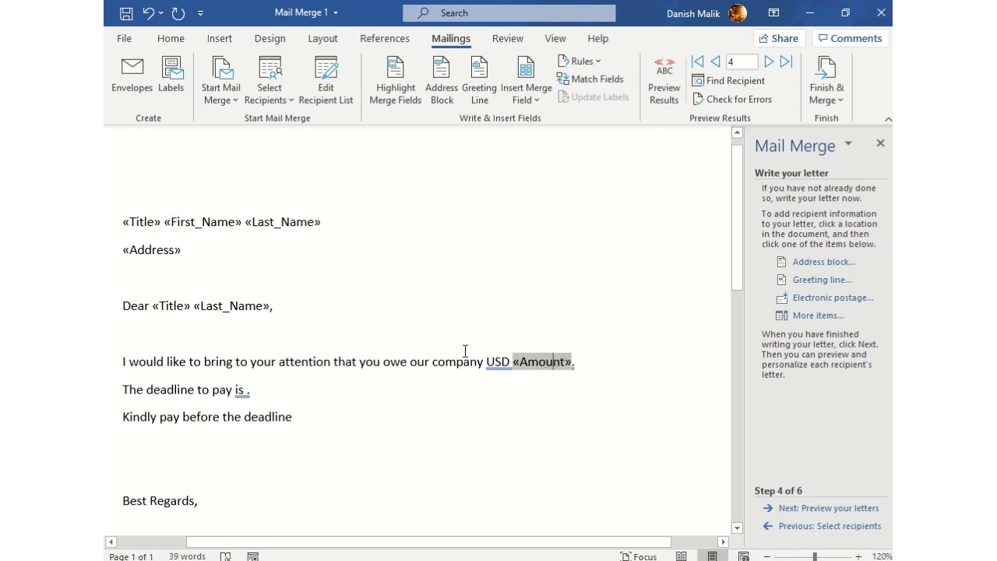
left_click(242, 390)
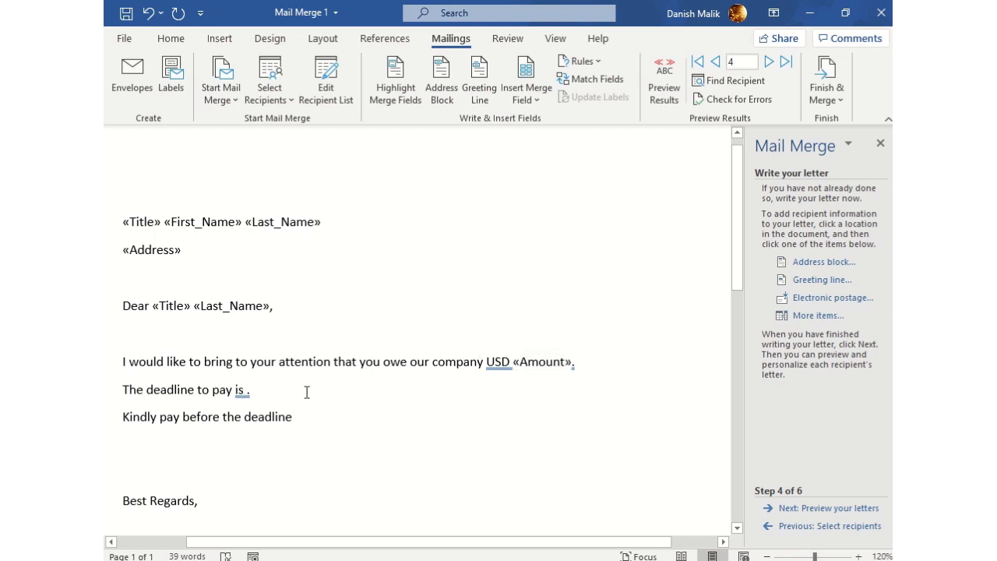
left_click(525, 87)
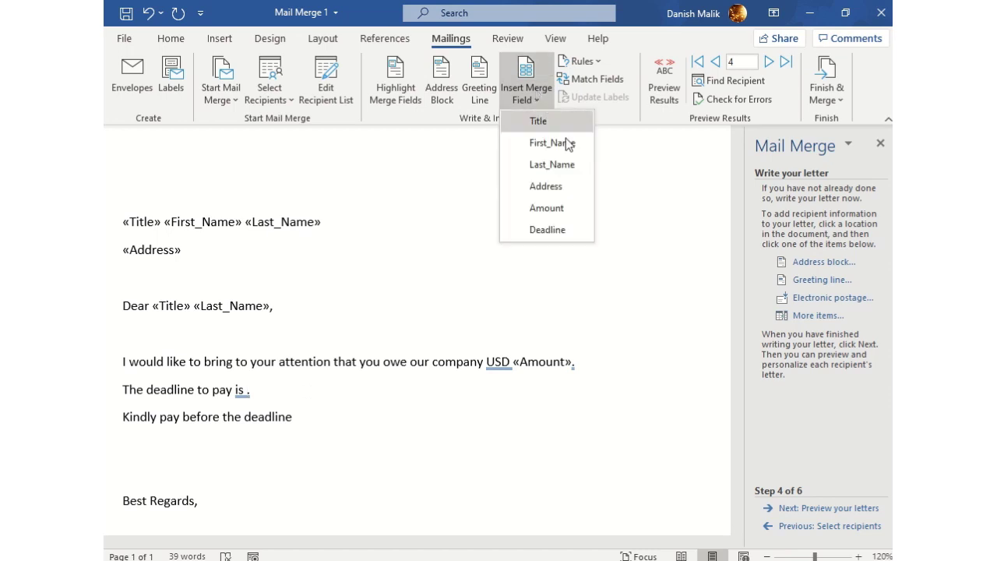
left_click(563, 227)
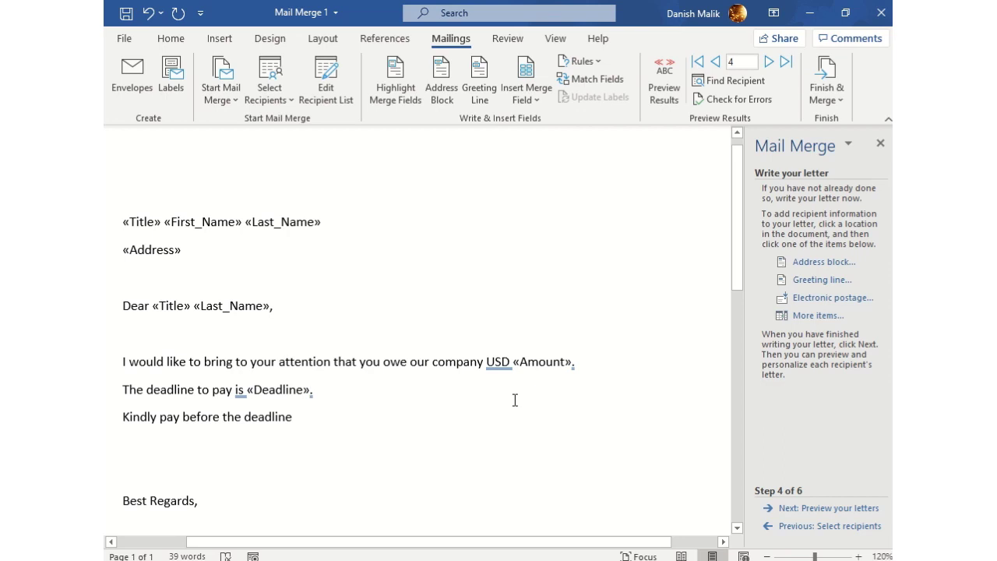
Step: Advance the wizard to previewing the letters and go back to the first recipient's letter
left_click(806, 507)
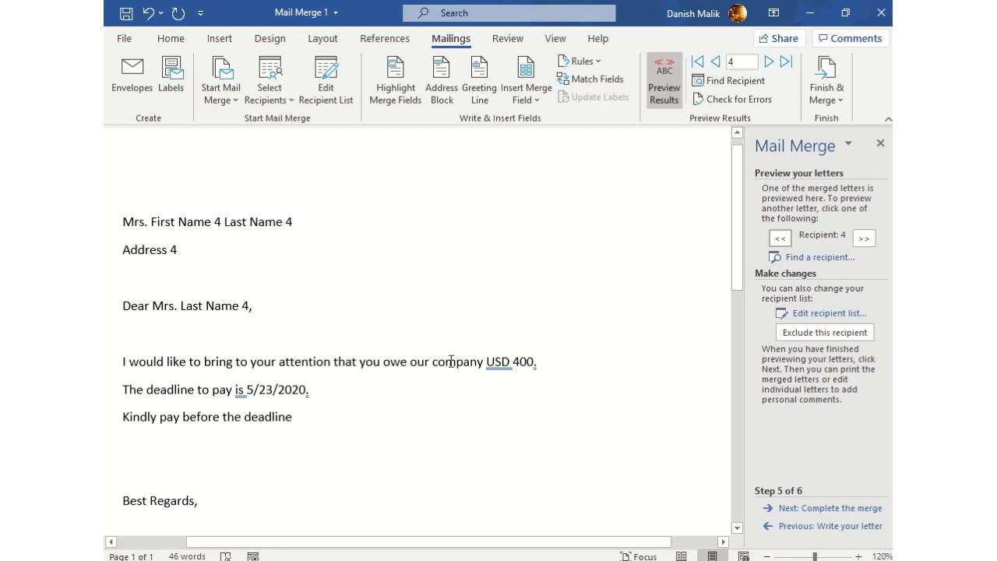
left_click(528, 362)
left_click(274, 387)
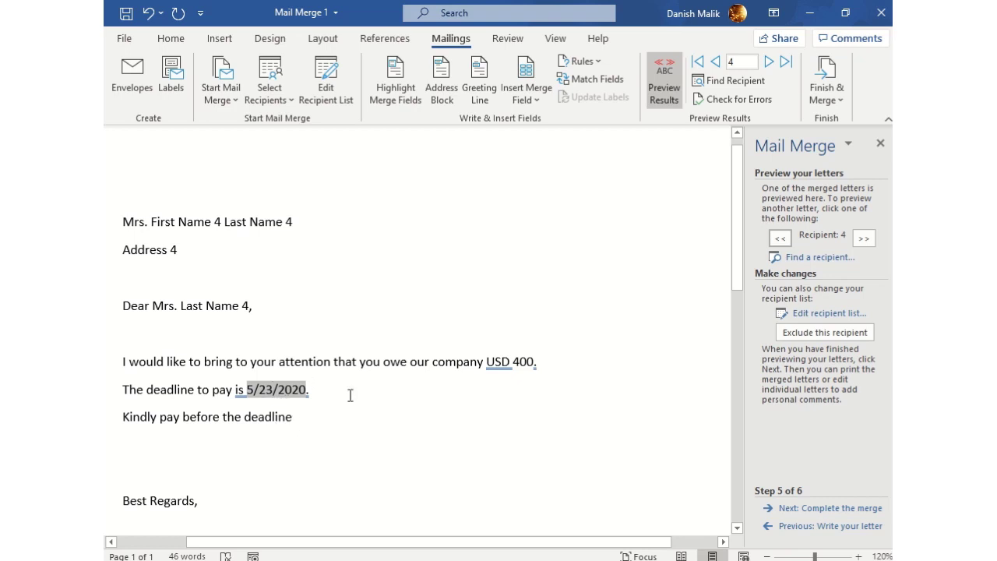
left_click(784, 245)
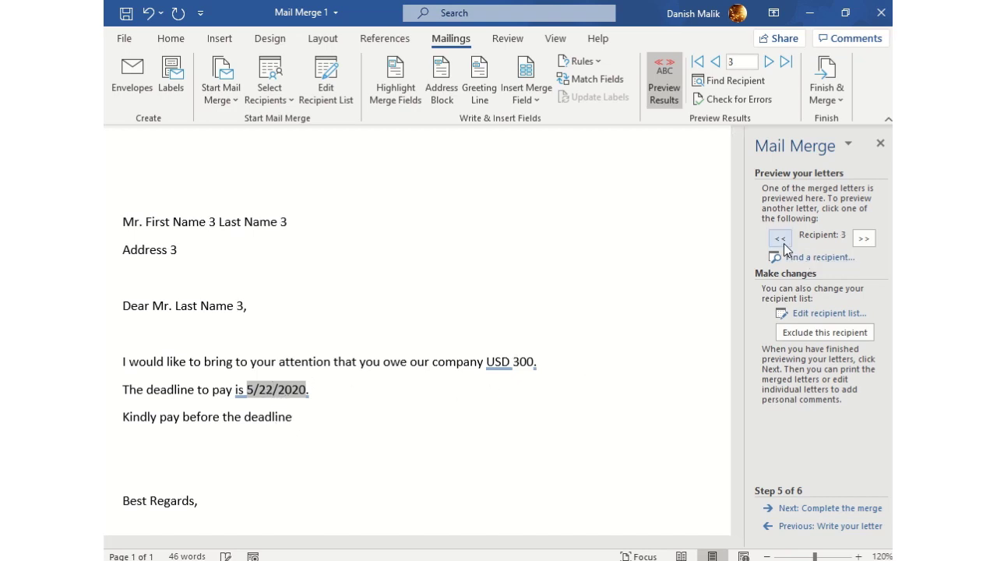
left_click(784, 246)
left_click(784, 245)
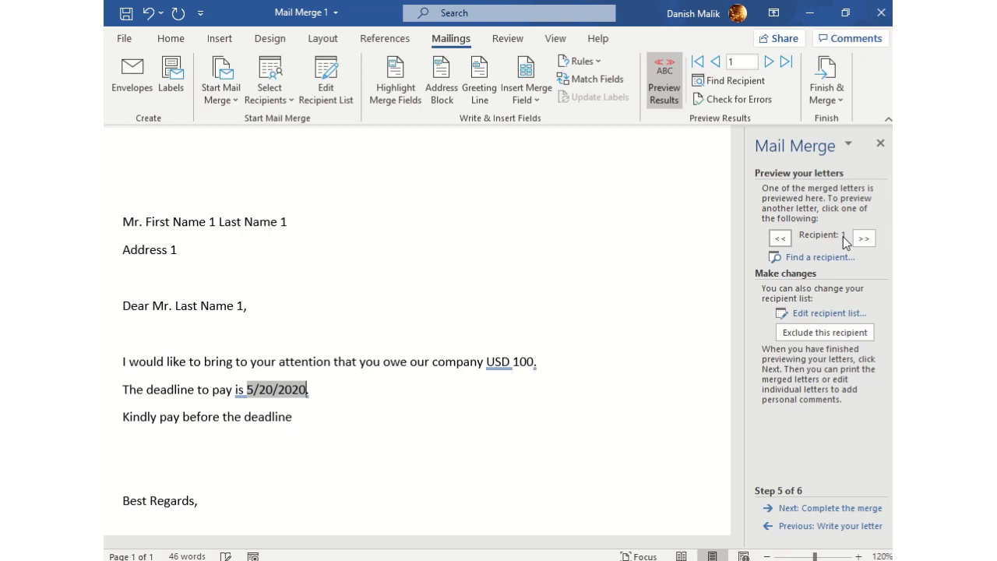
left_click(780, 238)
left_click(830, 242)
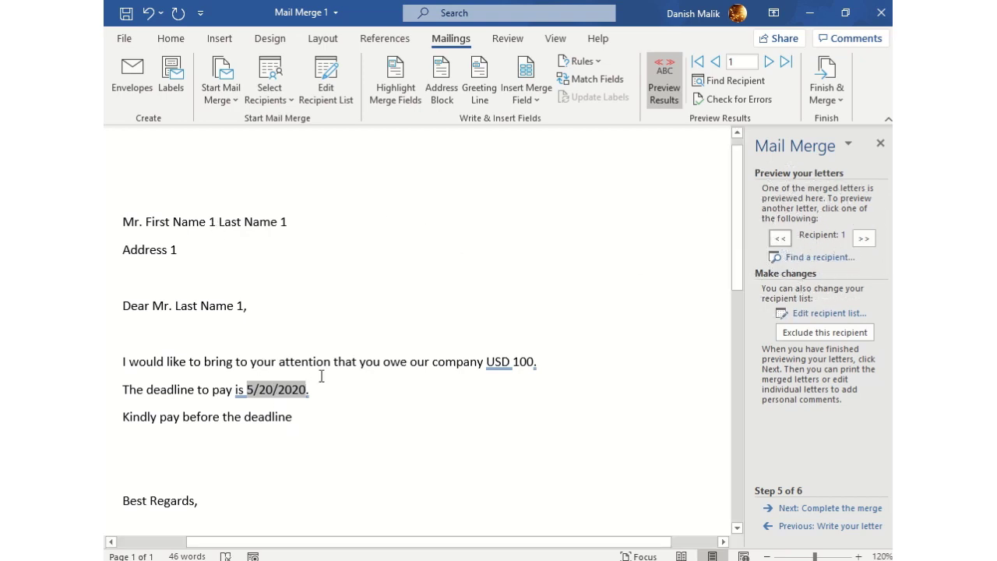
Step: Page forward through the merged letter previews from recipient 1 to recipient 7
left_click(863, 238)
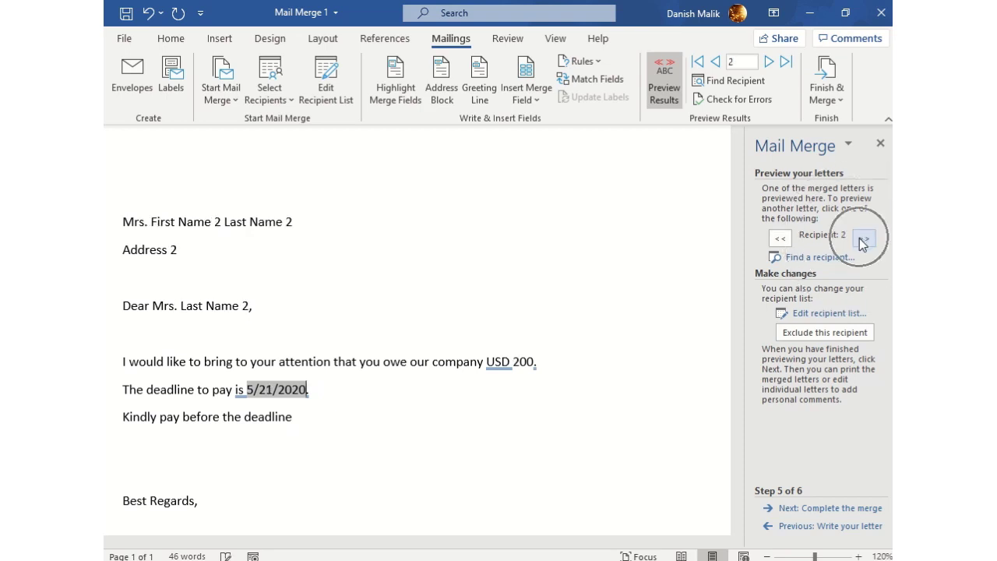
left_click(863, 238)
left_click(863, 239)
left_click(863, 239)
left_click(863, 238)
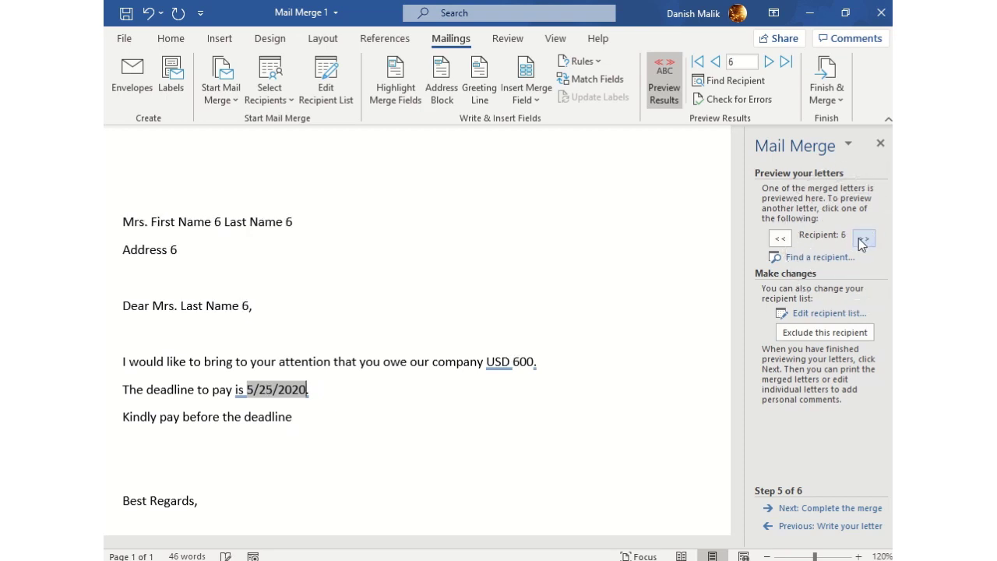
left_click(862, 239)
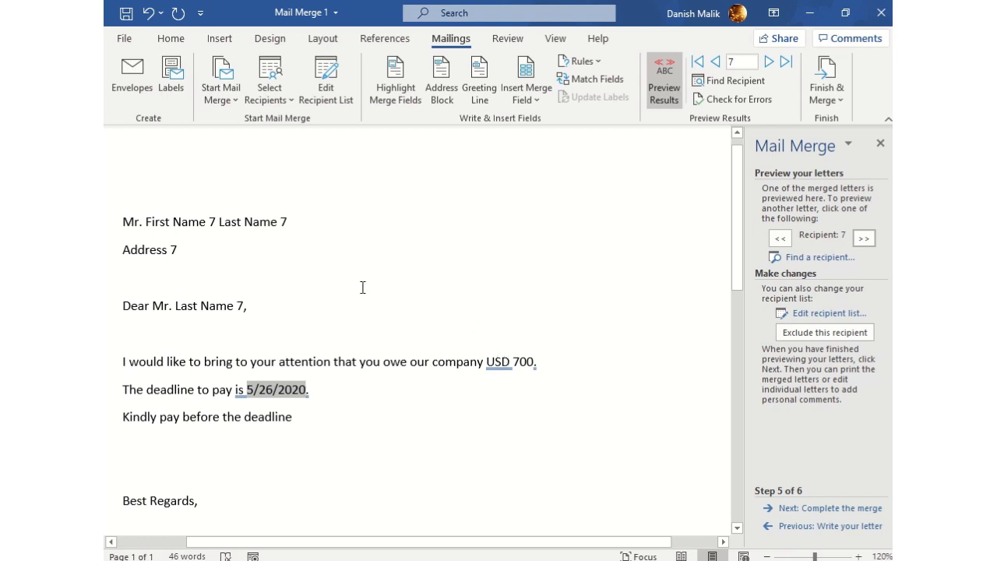
Step: Finish the merge by generating editable individual letters for all records in a new document
left_click(824, 99)
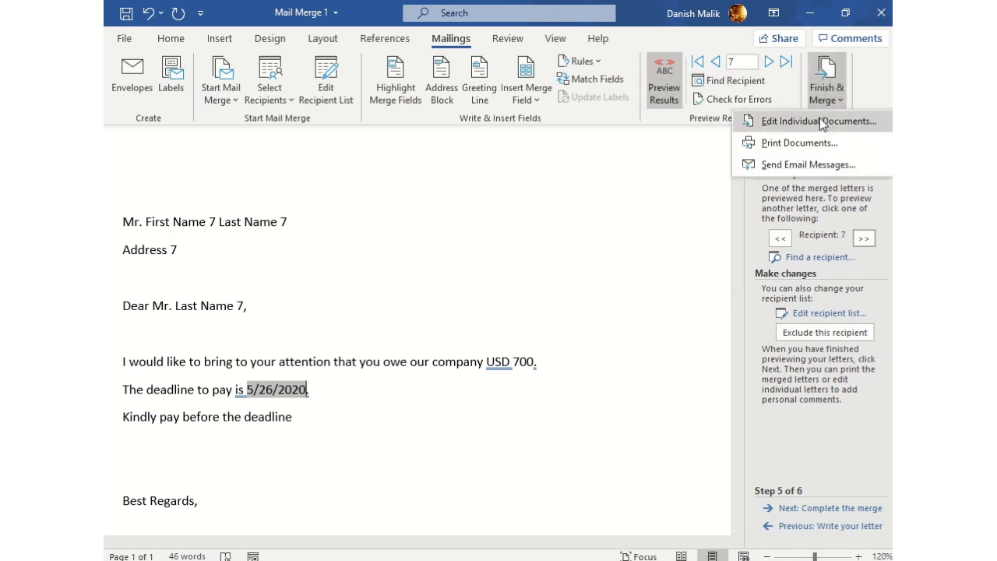
left_click(833, 74)
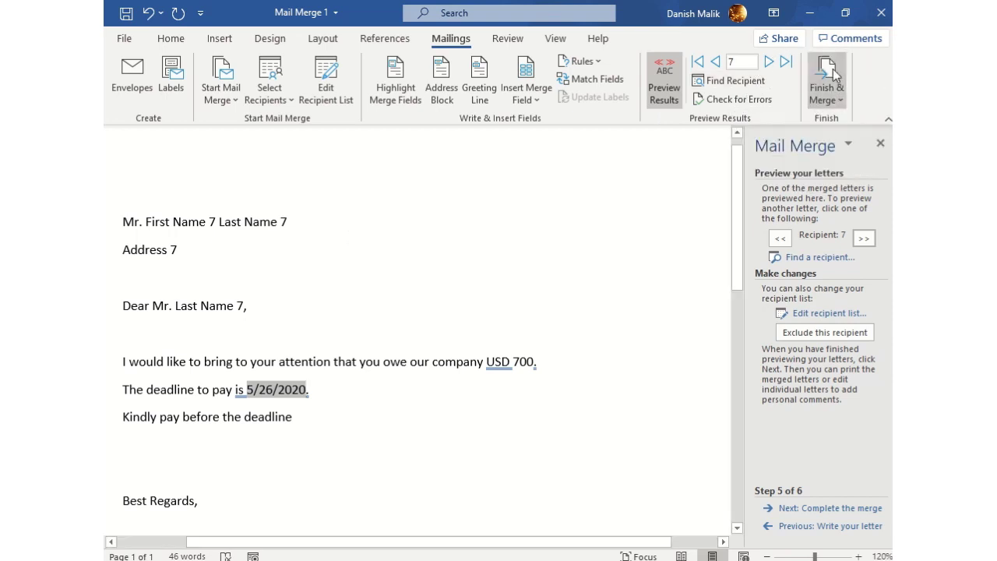
left_click(829, 100)
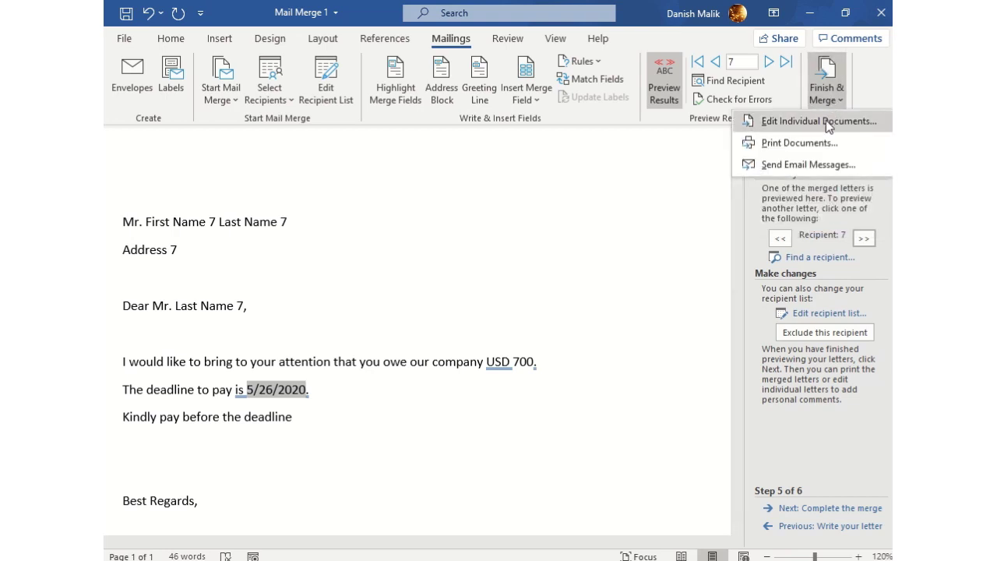
left_click(825, 120)
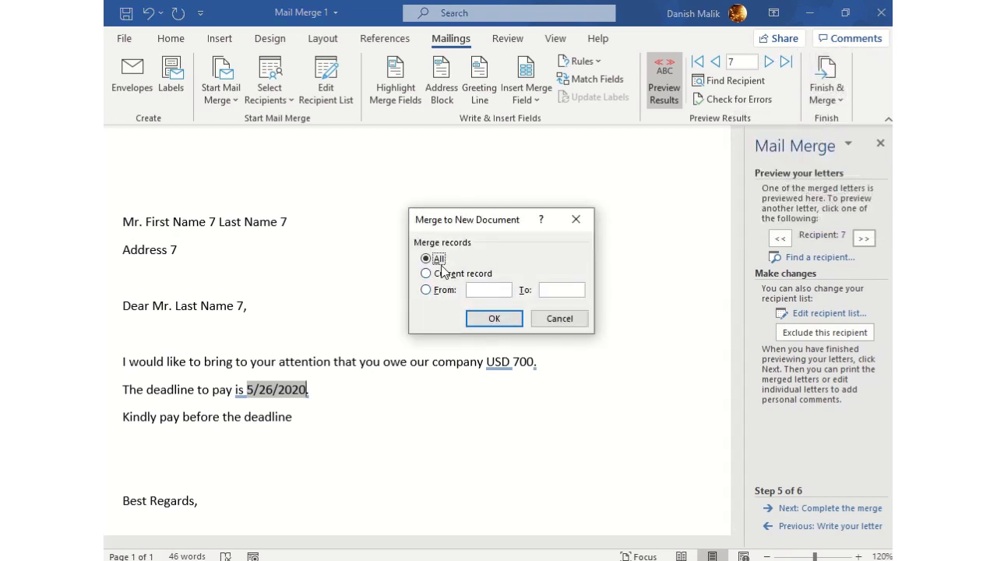
left_click(496, 320)
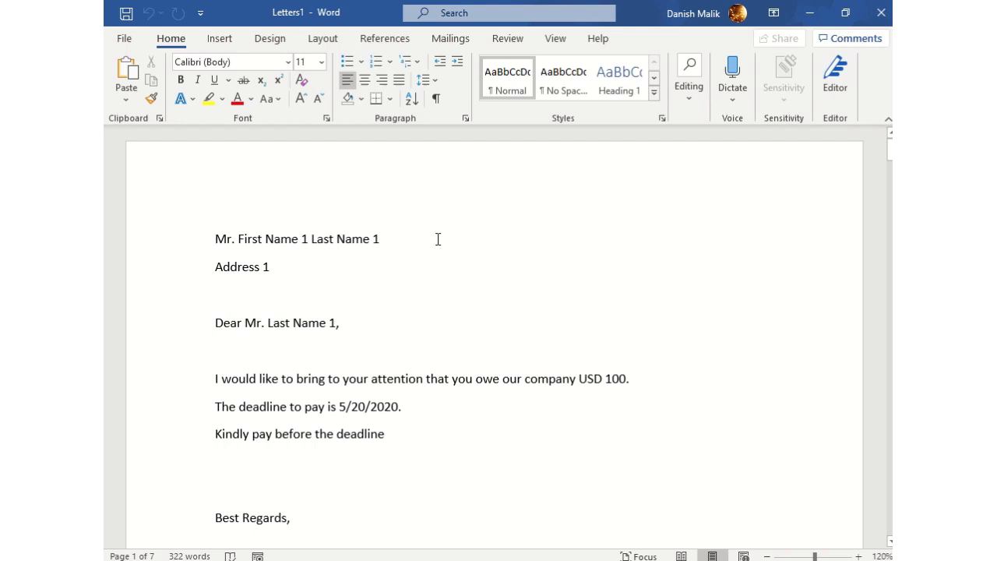
Step: Look through the merged letters document from the first recipient's letter to the last, checking each name, address, amount and deadline
scroll(438, 239, "down", 8)
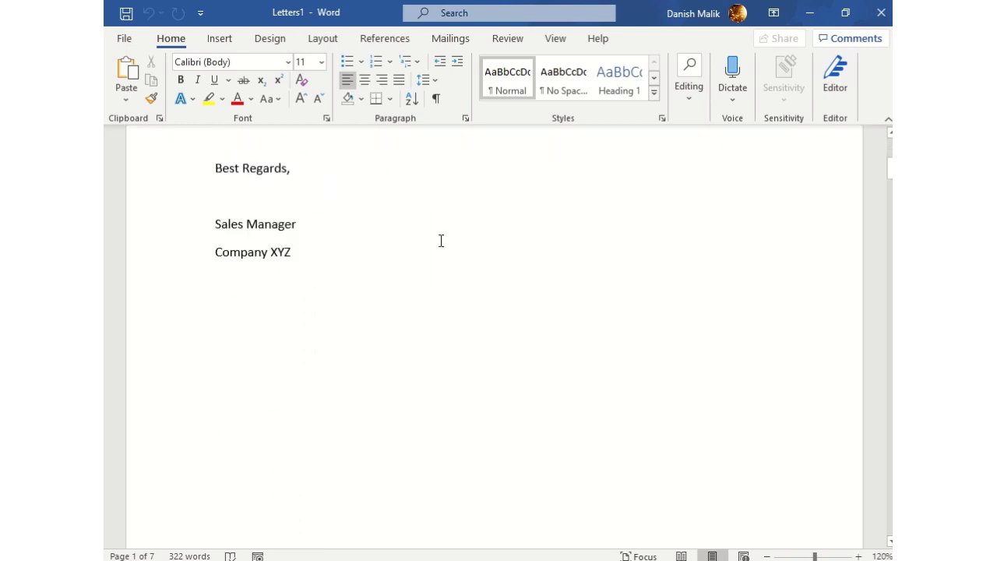
scroll(441, 241, "down", 15)
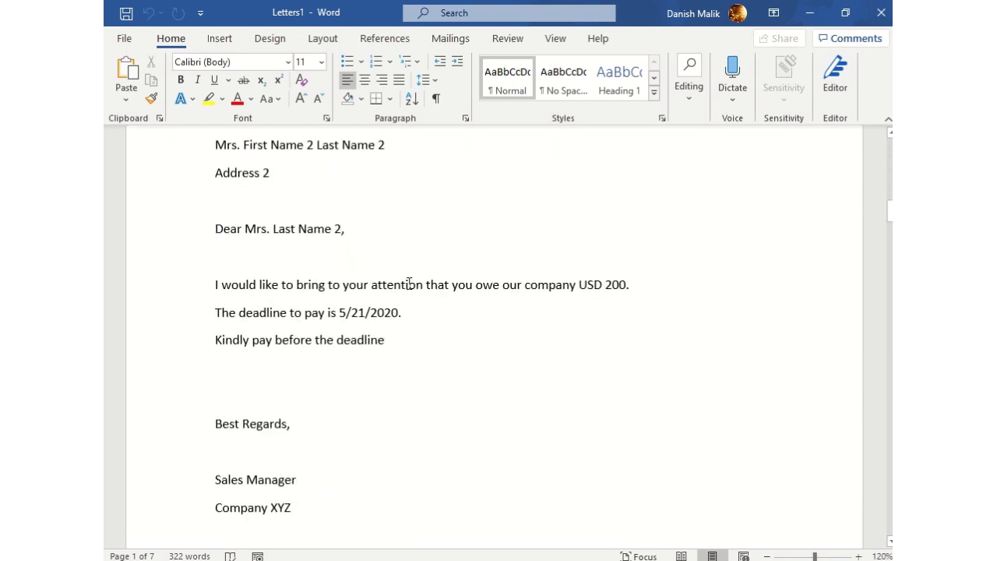
scroll(381, 272, "down", 15)
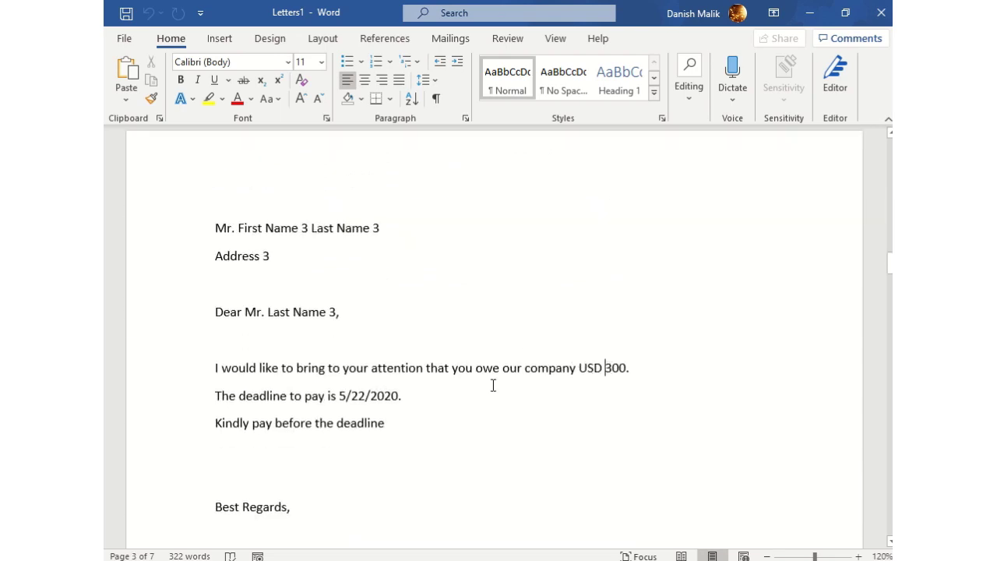
scroll(409, 387, "down", 10)
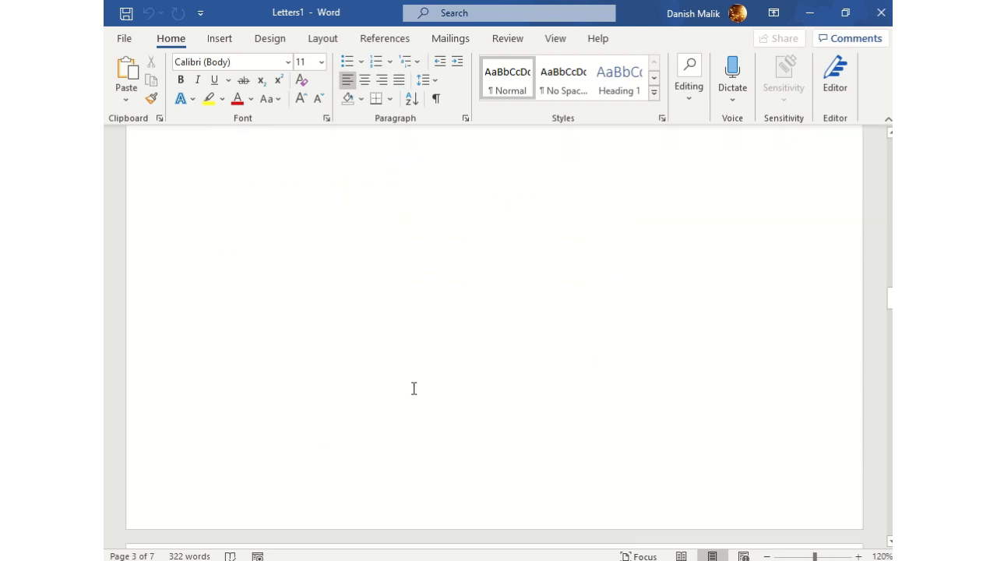
scroll(413, 388, "down", 20)
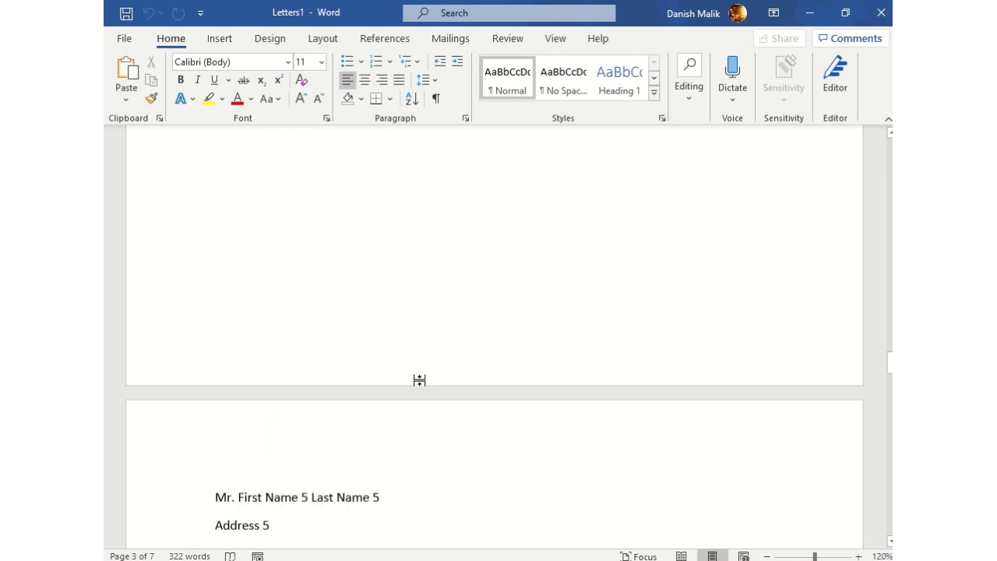
scroll(421, 379, "down", 20)
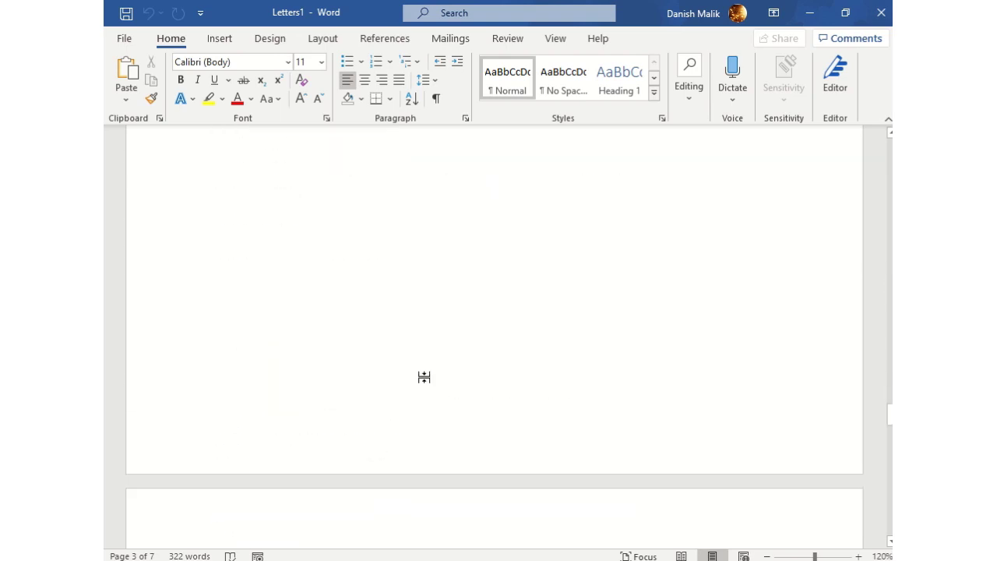
scroll(425, 376, "down", 20)
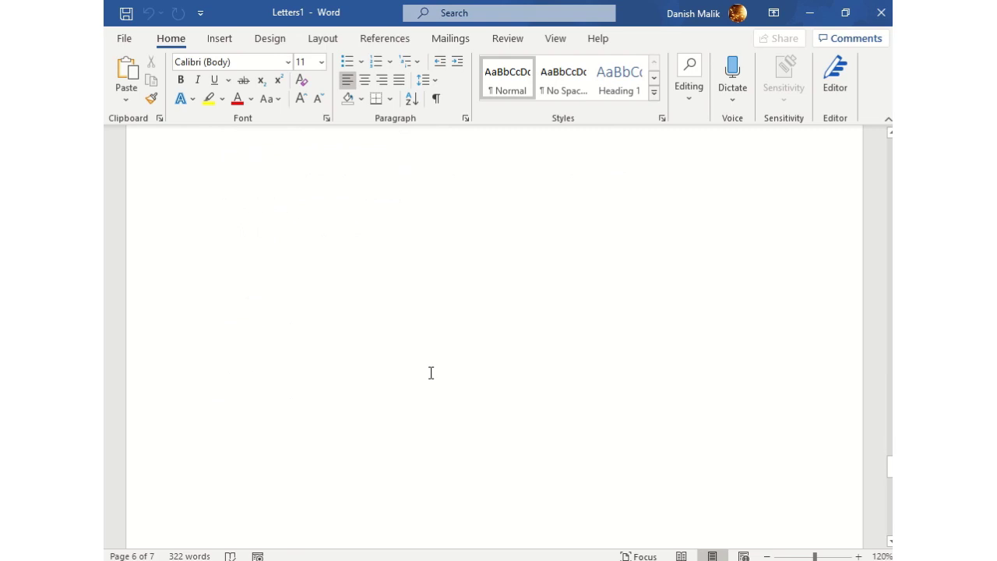
scroll(431, 373, "down", 20)
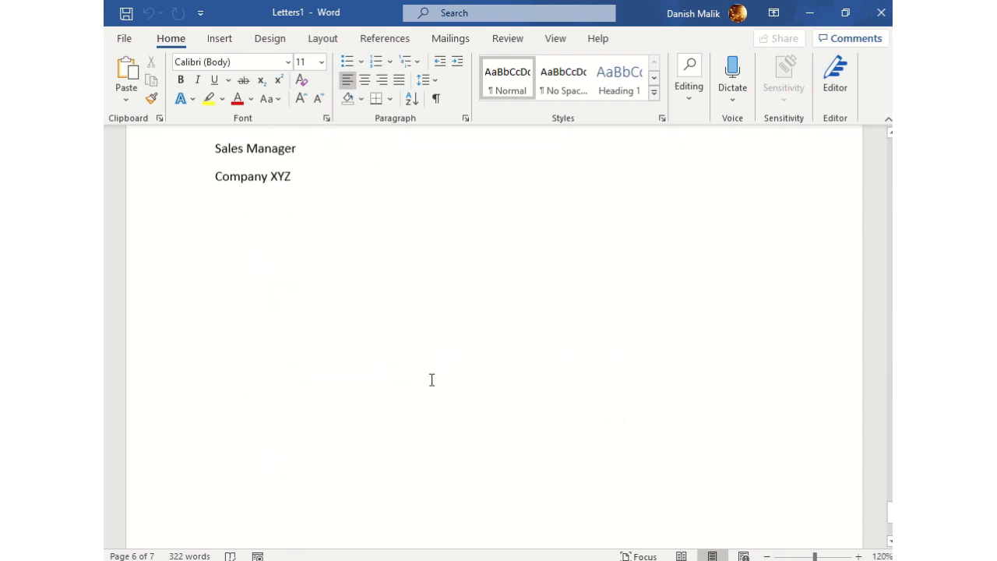
scroll(431, 379, "down", 5)
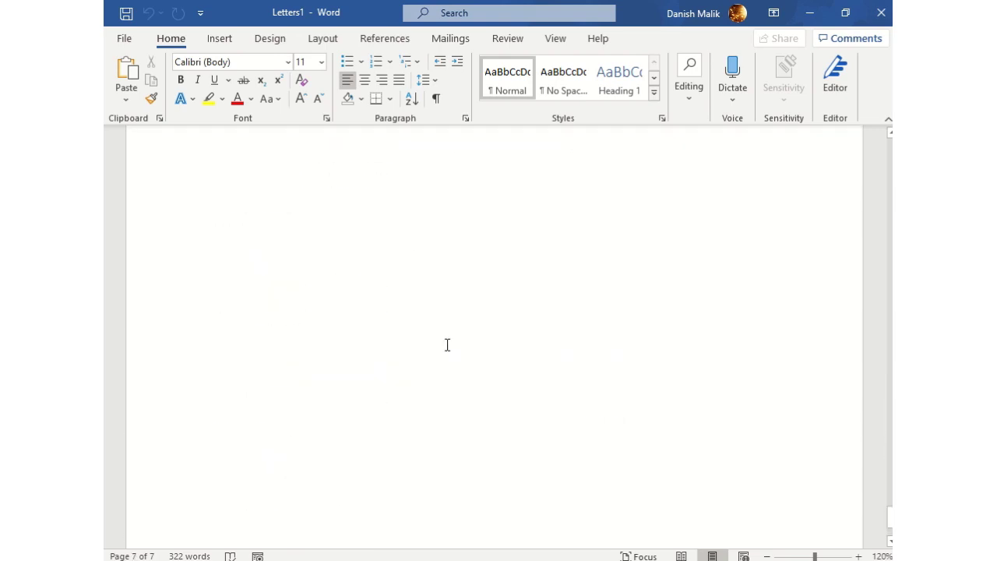
scroll(436, 347, "up", 15)
scroll(436, 334, "up", 10)
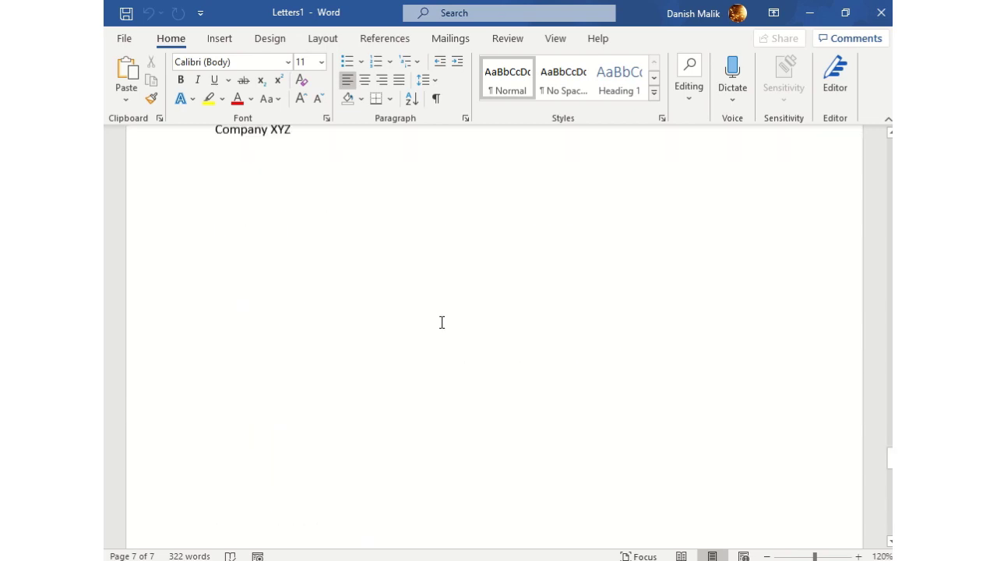